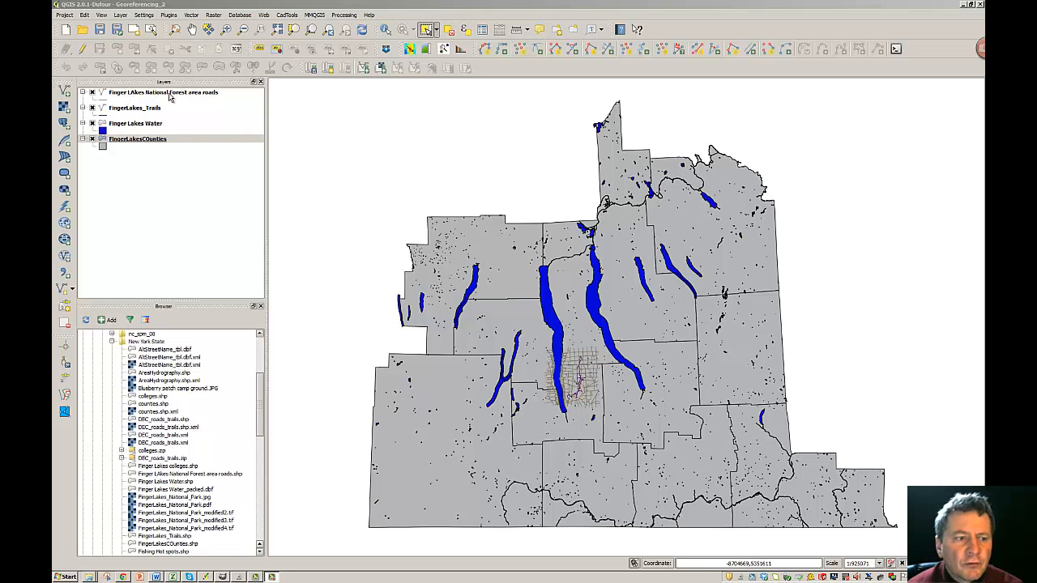
- Examine the forest roads and trails between the lakes up close, toggling the FingerLakes_Trails layer off and on to identify the trails
{"action": "left_click", "coordinate": [192, 29]}
{"action": "left_click_drag", "start_coordinate": [571, 385], "coordinate": [581, 344]}
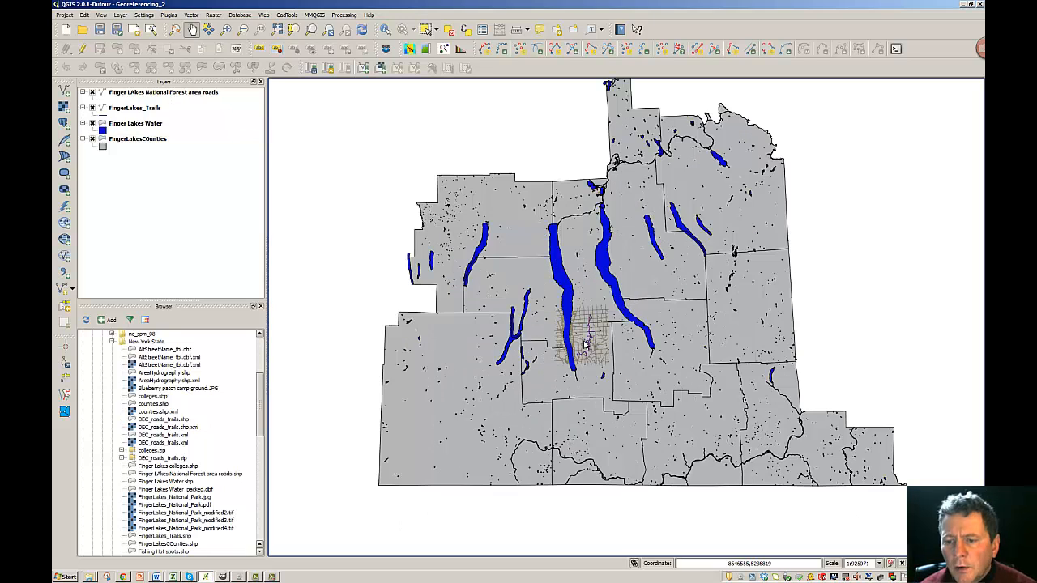
{"action": "scroll", "coordinate": [581, 345], "scroll_direction": "up", "scroll_amount": 2}
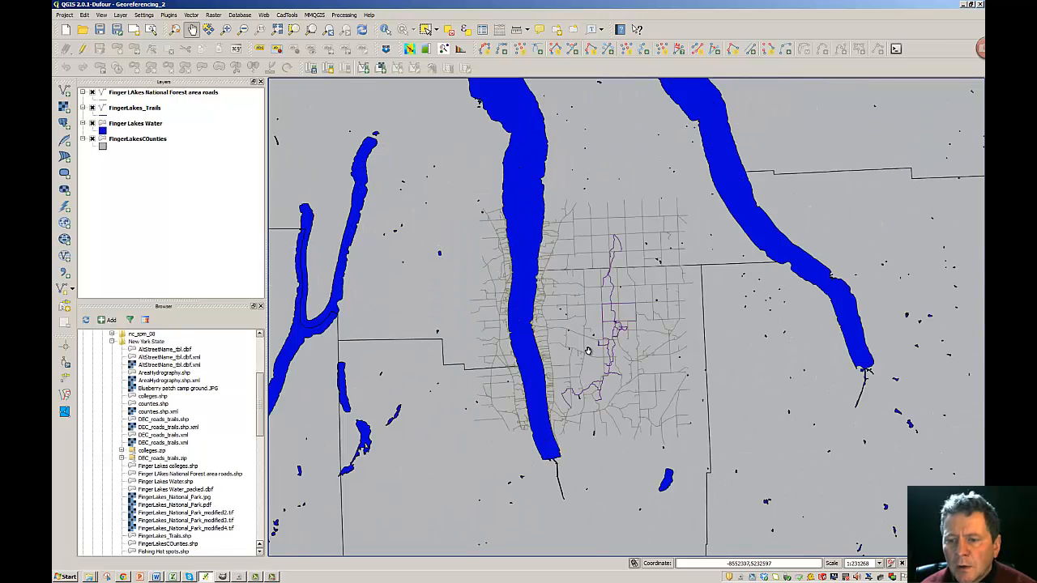
{"action": "left_click_drag", "start_coordinate": [603, 342], "coordinate": [551, 298]}
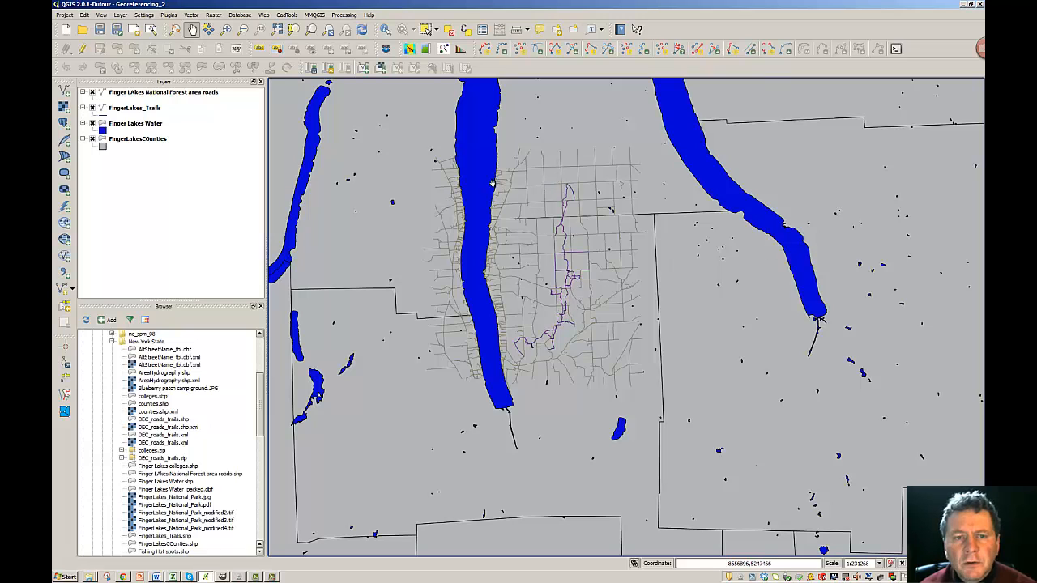
{"action": "left_click_drag", "start_coordinate": [317, 138], "coordinate": [315, 142]}
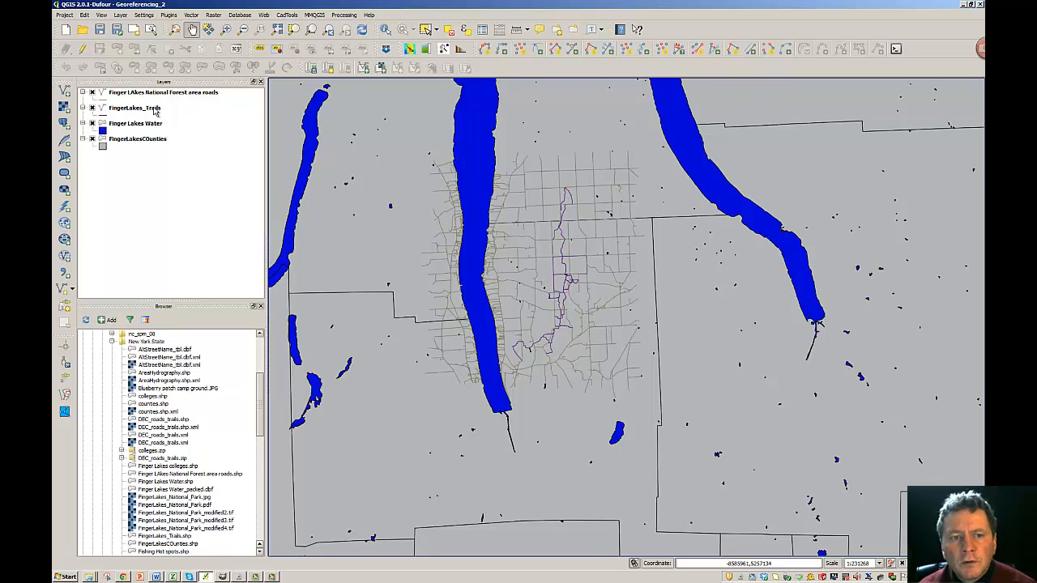
{"action": "left_click", "coordinate": [93, 110]}
{"action": "left_click", "coordinate": [92, 108]}
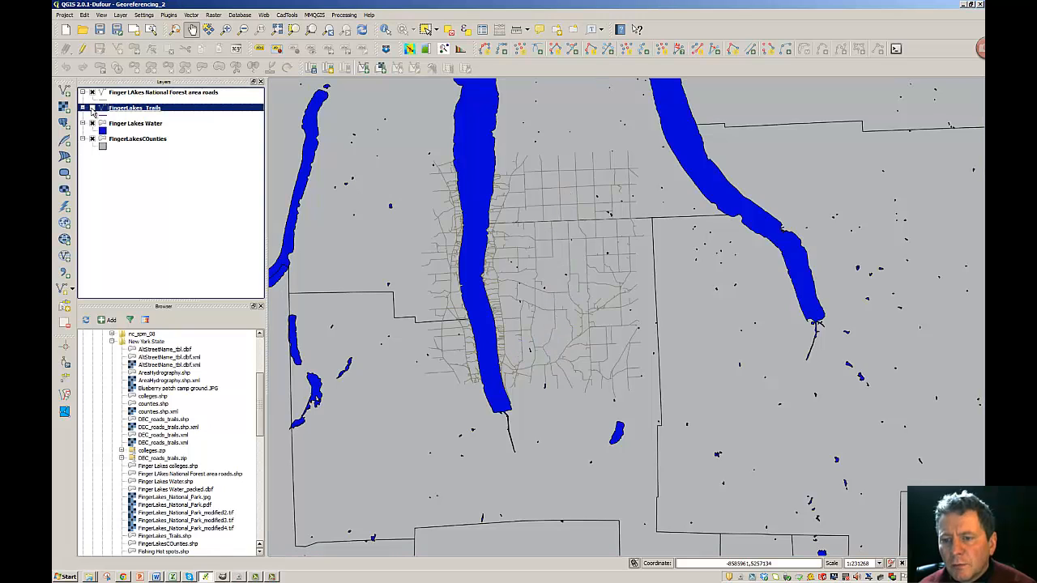
{"action": "left_click", "coordinate": [92, 109]}
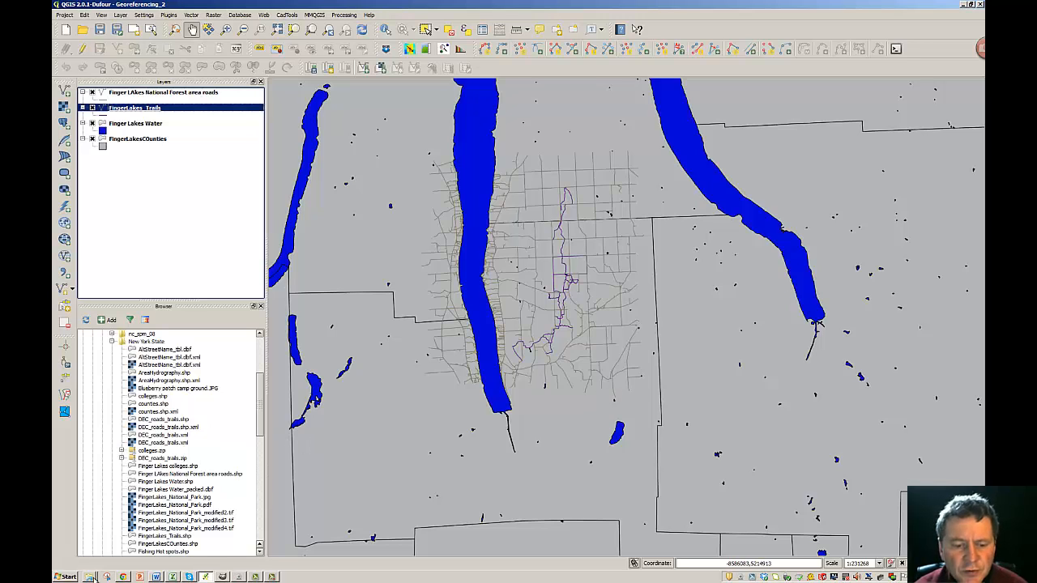
- Switch to Chrome, open the USDA visitor map PDF of the Finger Lakes National Forest from the search results, and look over the map
{"action": "left_click", "coordinate": [123, 577]}
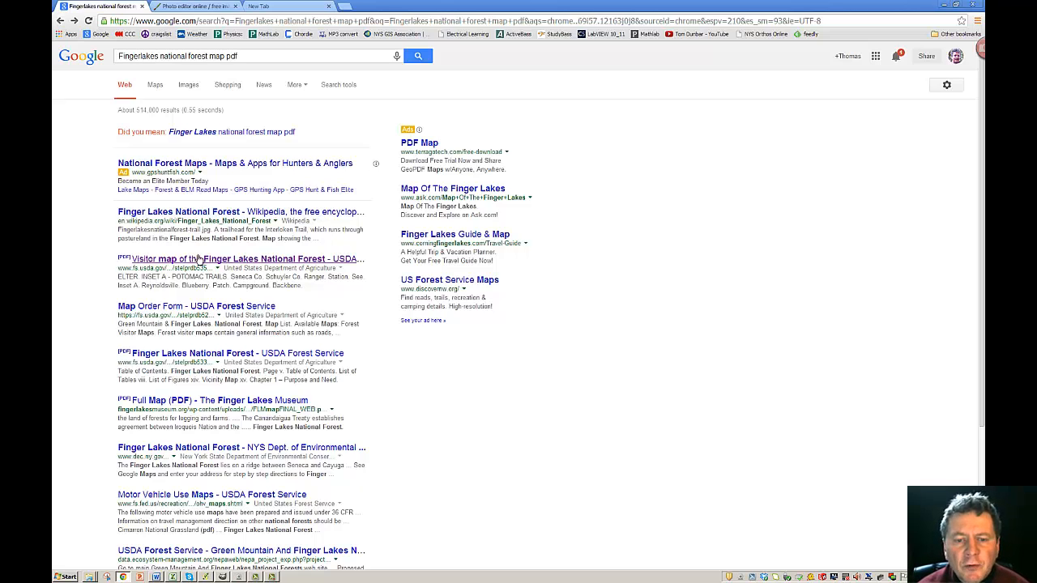
{"action": "left_click", "coordinate": [217, 261]}
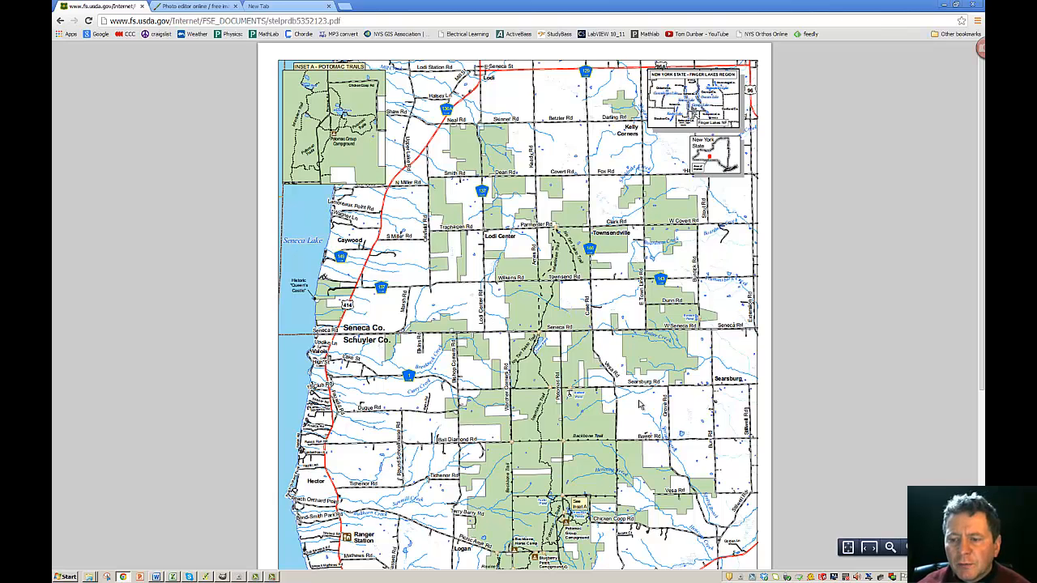
{"action": "scroll", "coordinate": [639, 357], "scroll_direction": "down", "scroll_amount": 3}
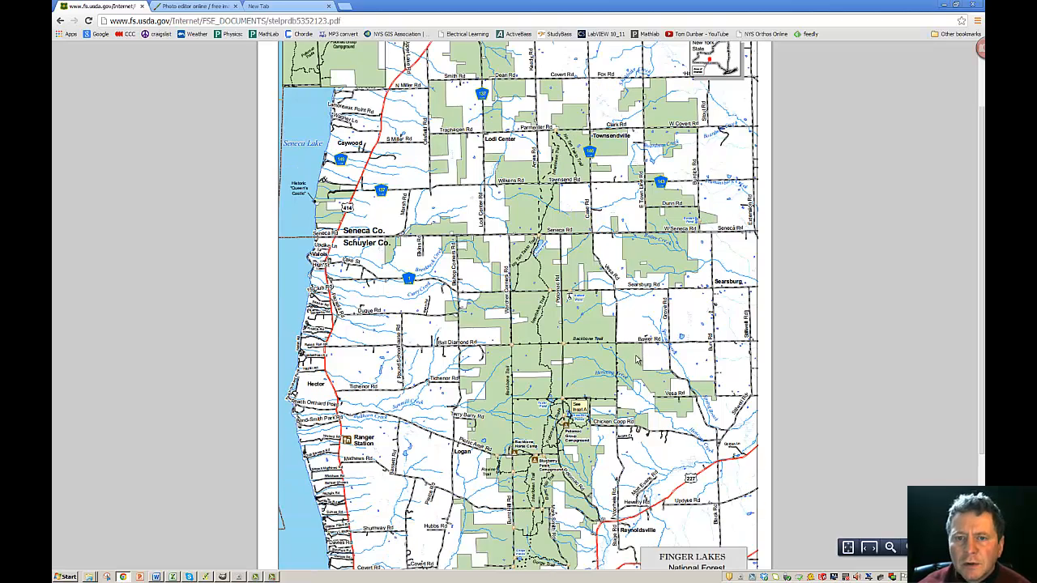
{"action": "scroll", "coordinate": [635, 368], "scroll_direction": "down", "scroll_amount": 6}
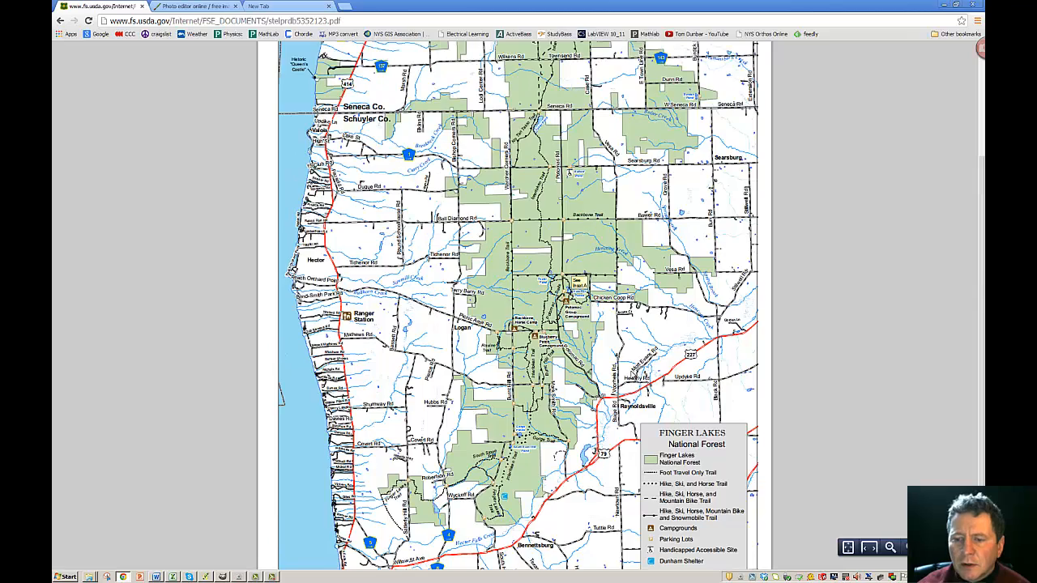
{"action": "scroll", "coordinate": [632, 374], "scroll_direction": "up", "scroll_amount": 8}
{"action": "scroll", "coordinate": [632, 373], "scroll_direction": "up", "scroll_amount": 1}
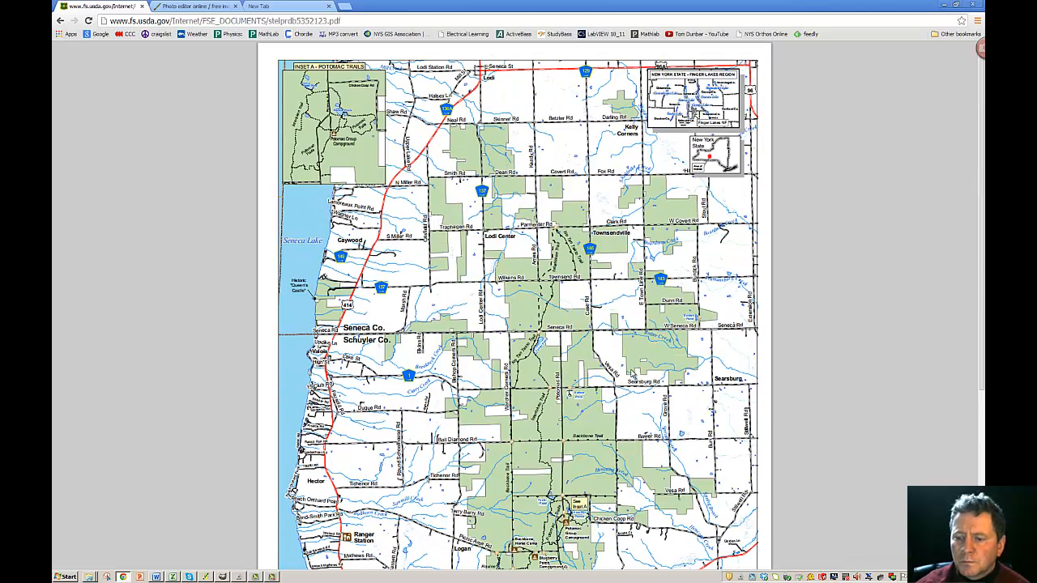
{"action": "scroll", "coordinate": [633, 373], "scroll_direction": "up", "scroll_amount": 1}
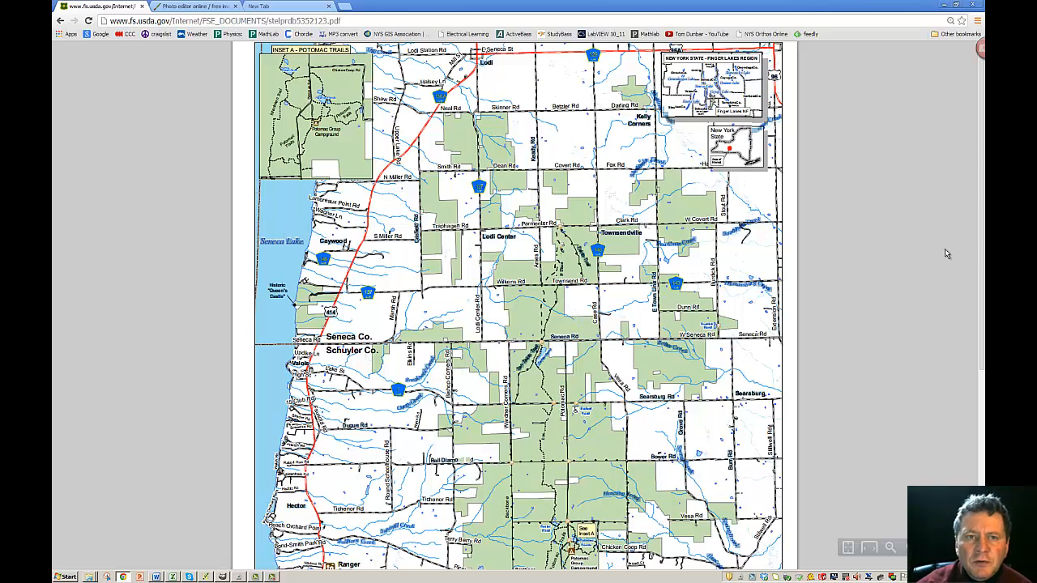
{"action": "right_click", "coordinate": [112, 209]}
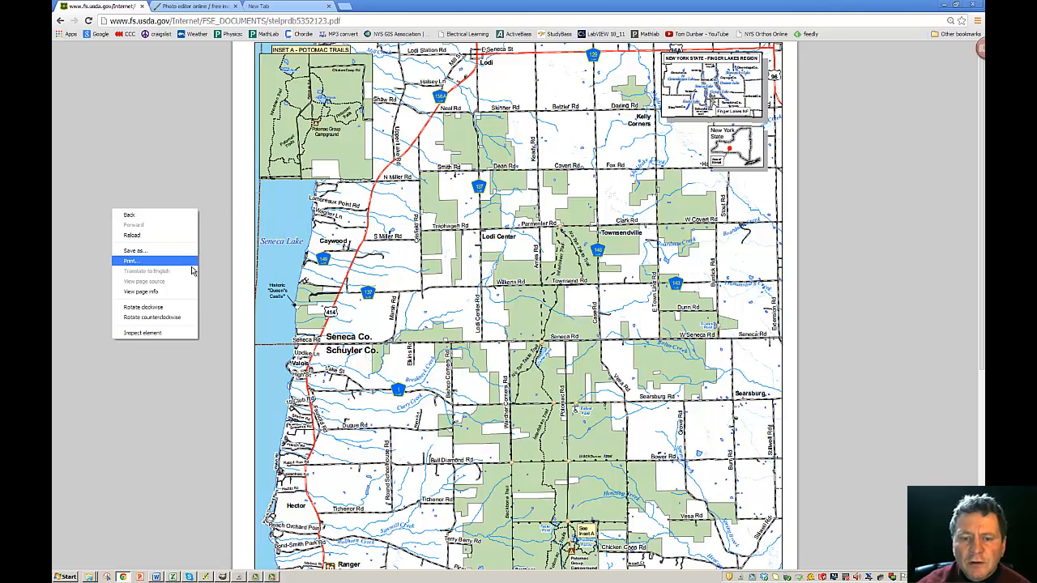
{"action": "left_click", "coordinate": [252, 243]}
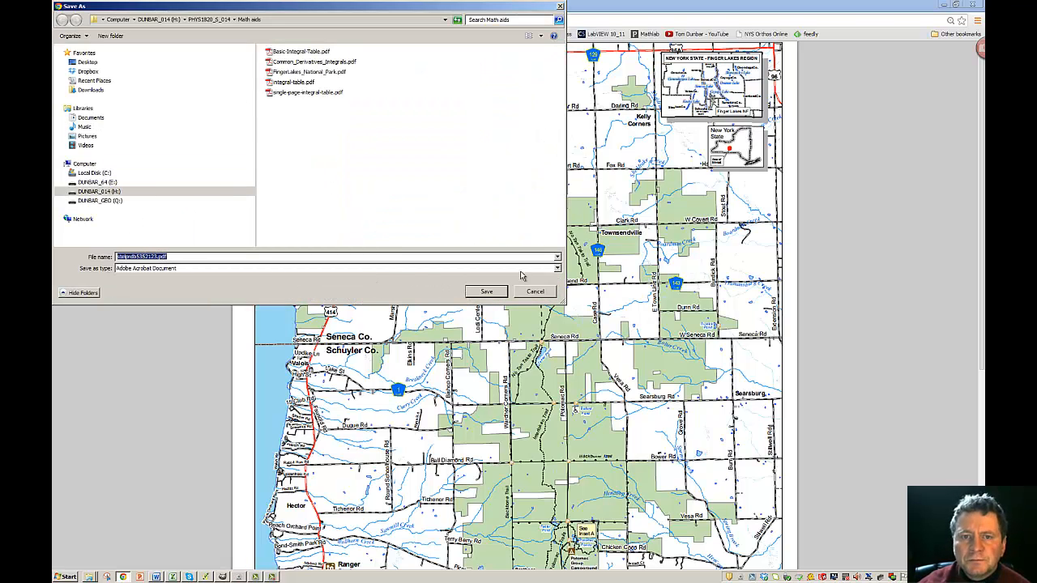
{"action": "left_click", "coordinate": [536, 291]}
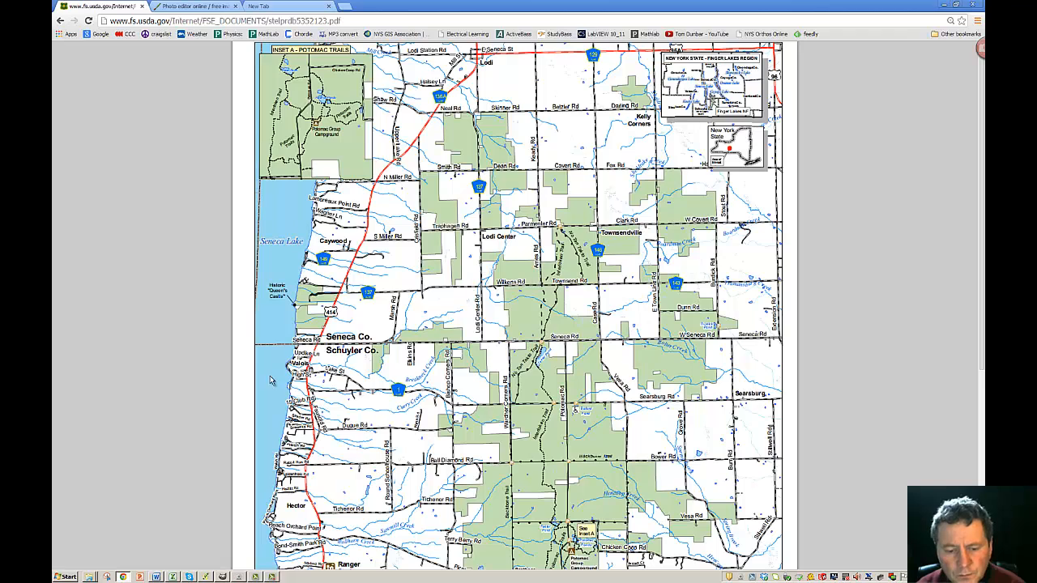
- Switch to GIMP, close the floating Selection Editor, and reposition and enlarge the empty image window
{"action": "left_click", "coordinate": [222, 577]}
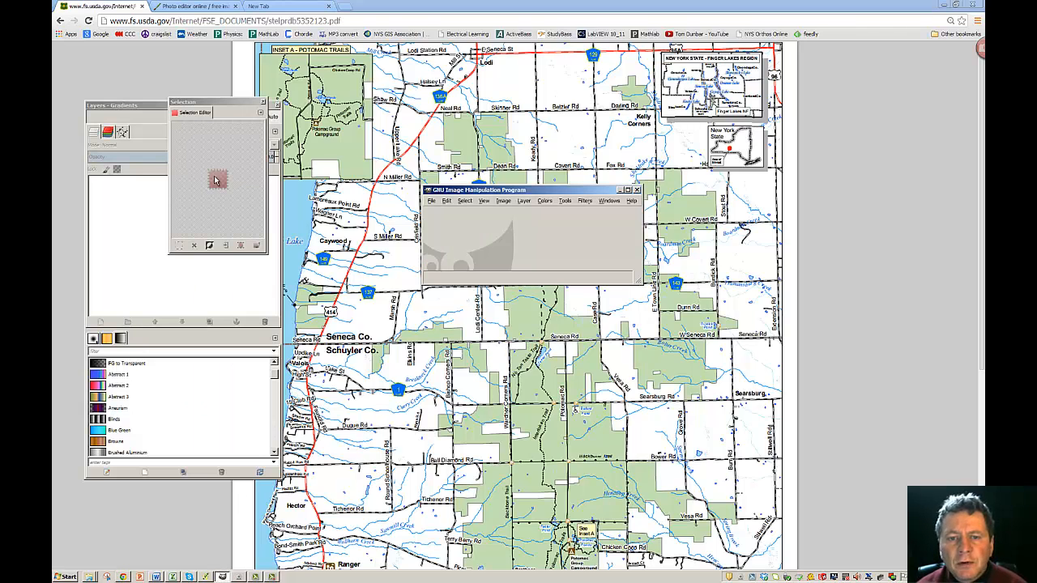
{"action": "left_click", "coordinate": [223, 103]}
{"action": "left_click_drag", "start_coordinate": [225, 104], "coordinate": [332, 229]}
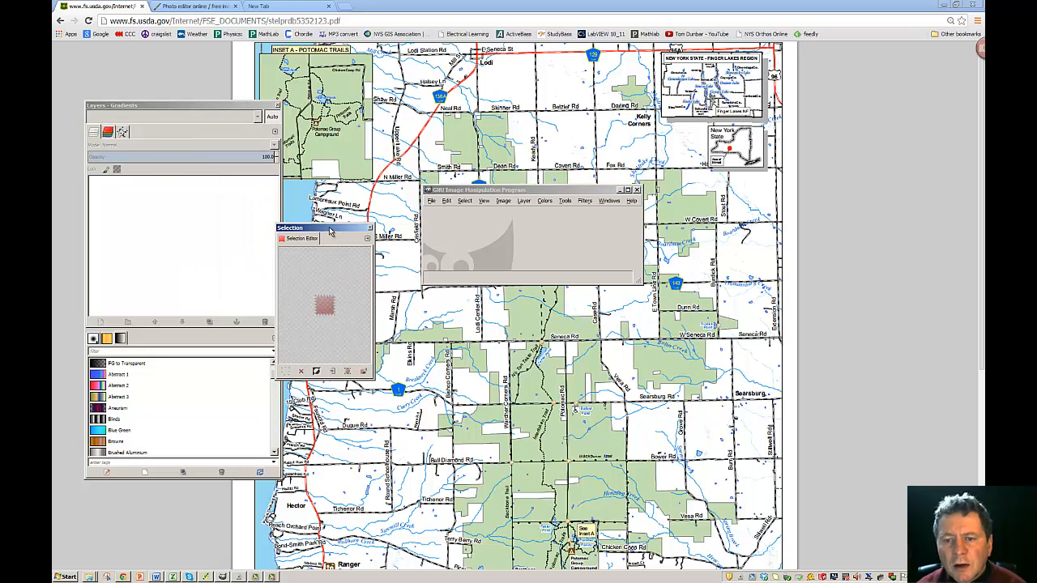
{"action": "left_click", "coordinate": [370, 229]}
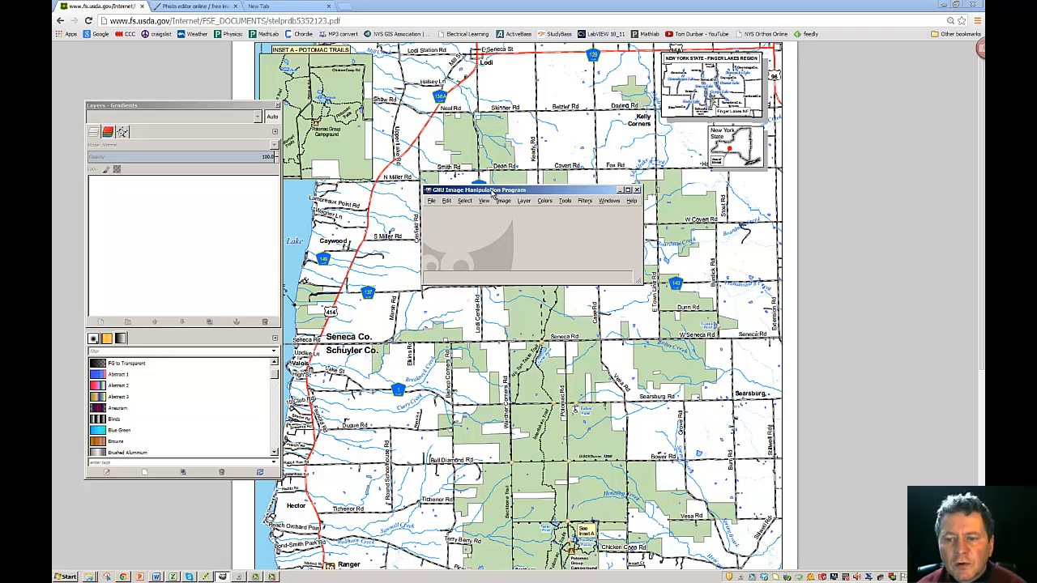
{"action": "left_click_drag", "start_coordinate": [490, 192], "coordinate": [365, 152]}
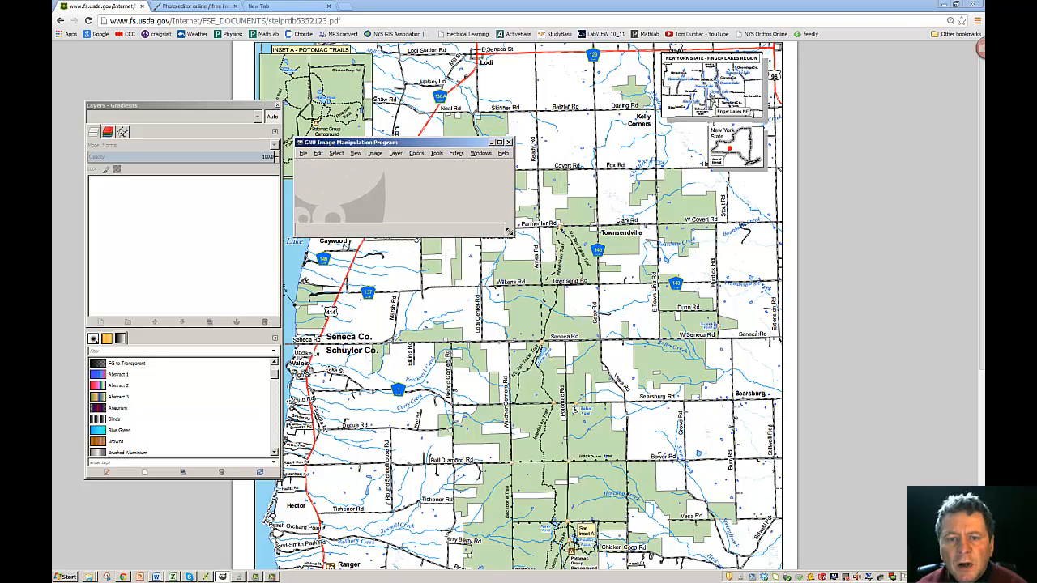
{"action": "left_click_drag", "start_coordinate": [510, 234], "coordinate": [668, 462]}
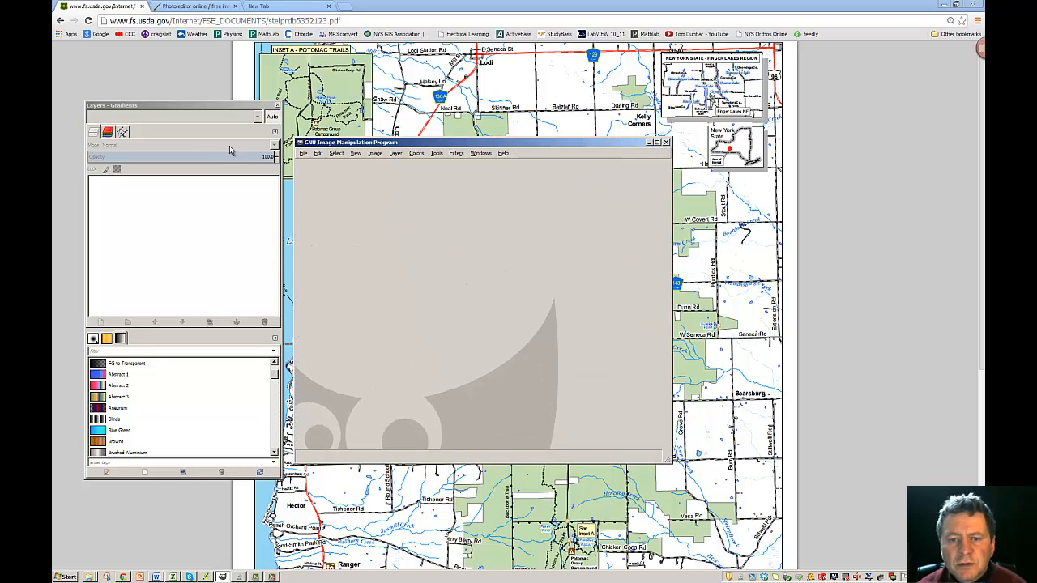
- Open FingerLakes_National_Park.pdf from the New York State folder, importing all its pages as layers, and reposition the image window
{"action": "left_click", "coordinate": [304, 154]}
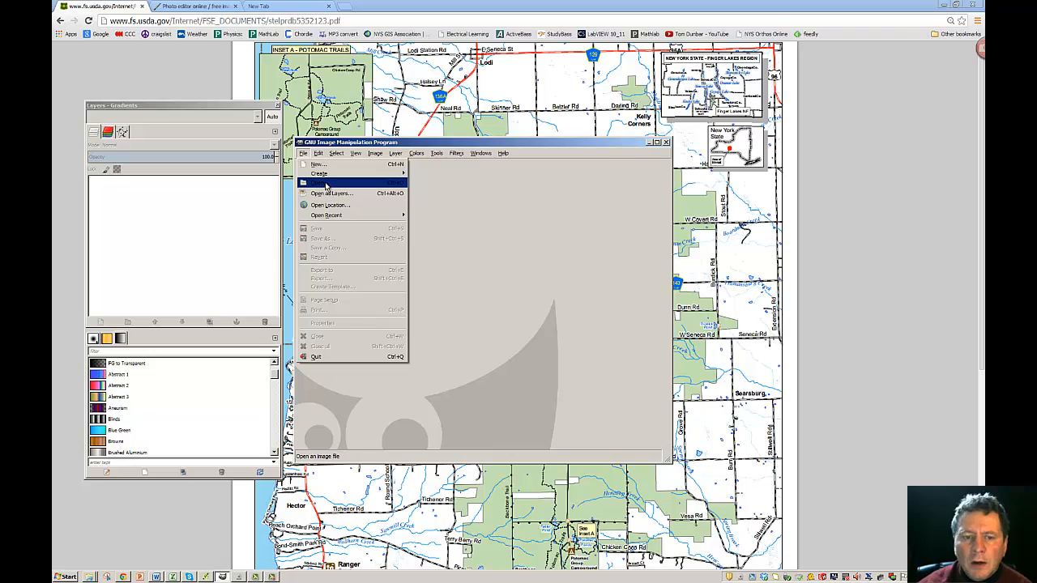
{"action": "left_click", "coordinate": [330, 183]}
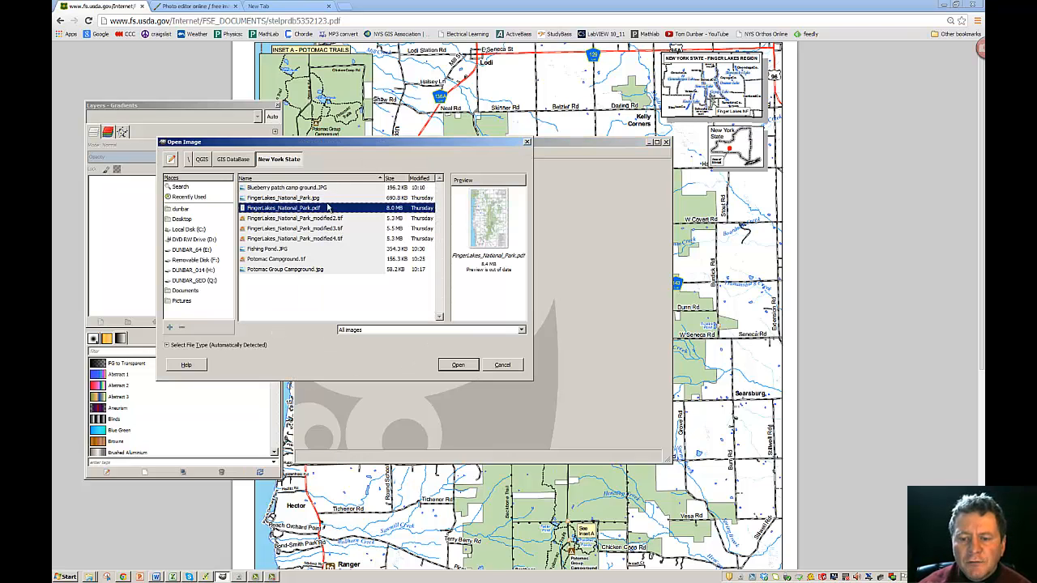
{"action": "left_click", "coordinate": [455, 365]}
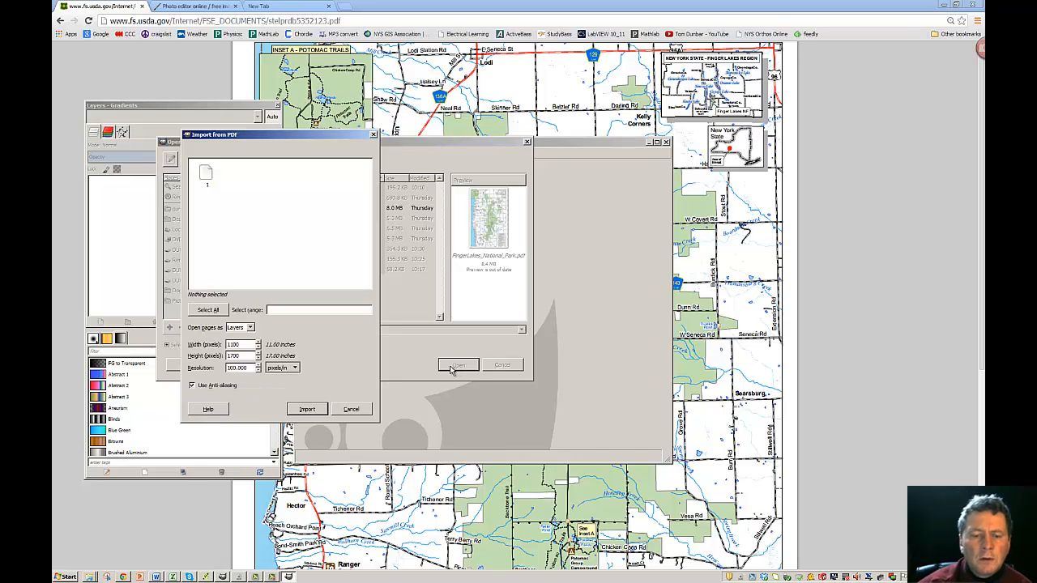
{"action": "left_click", "coordinate": [202, 311]}
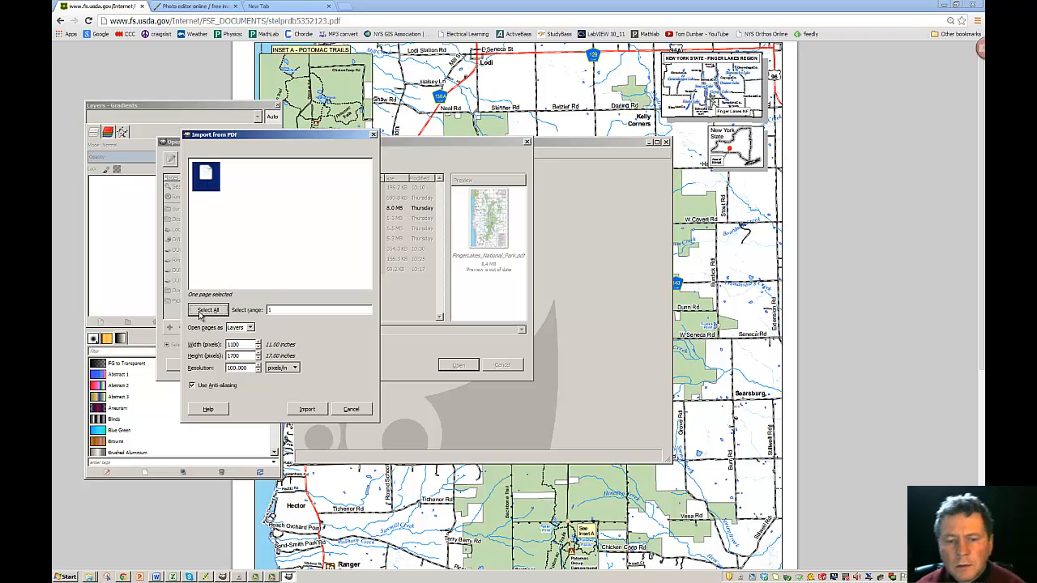
{"action": "left_click", "coordinate": [306, 410]}
{"action": "left_click_drag", "start_coordinate": [544, 136], "coordinate": [557, 60]}
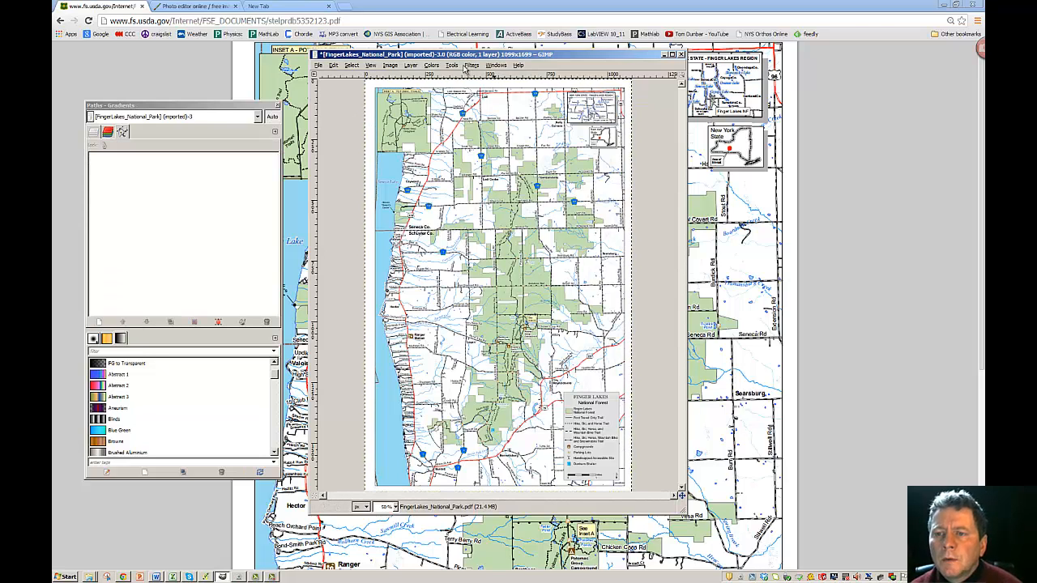
- Crop the map image to a rectangular selection along the map's border, about 1020 by 1632 pixels, removing the white margins
{"action": "left_click", "coordinate": [451, 64]}
{"action": "mouse_move", "coordinate": [462, 77]}
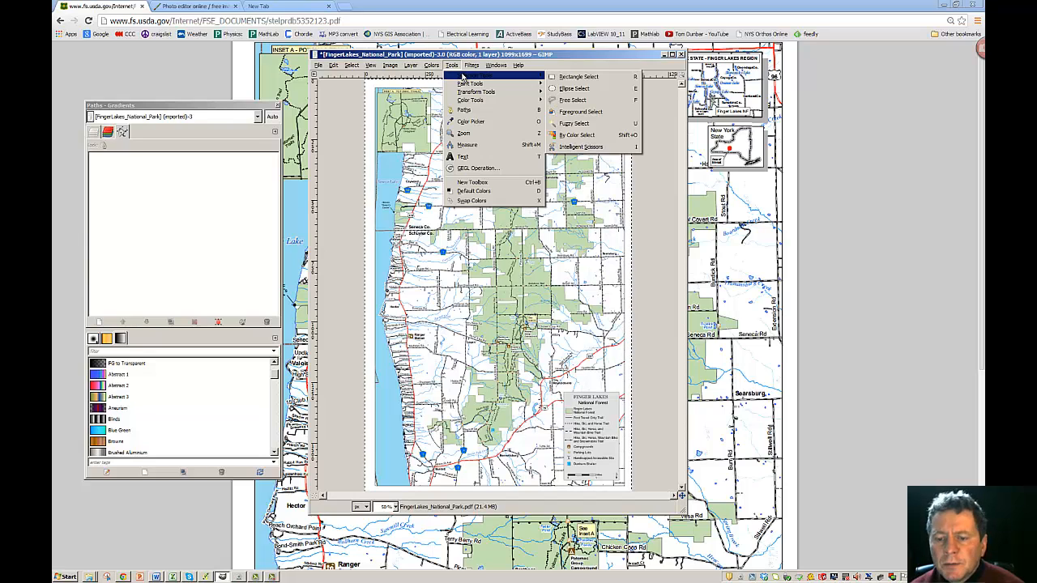
{"action": "left_click", "coordinate": [346, 125]}
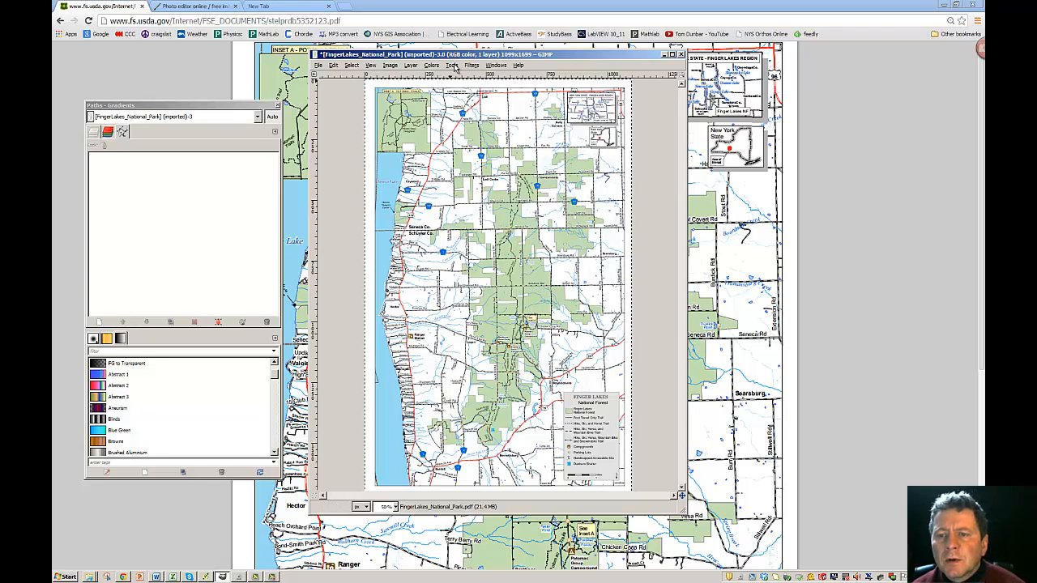
{"action": "left_click", "coordinate": [452, 65]}
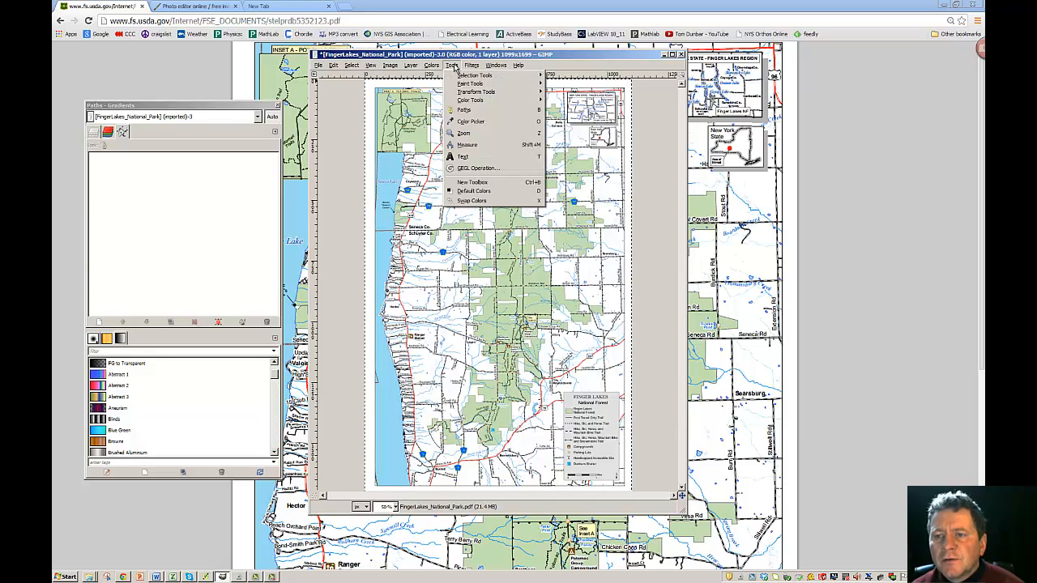
{"action": "mouse_move", "coordinate": [464, 77]}
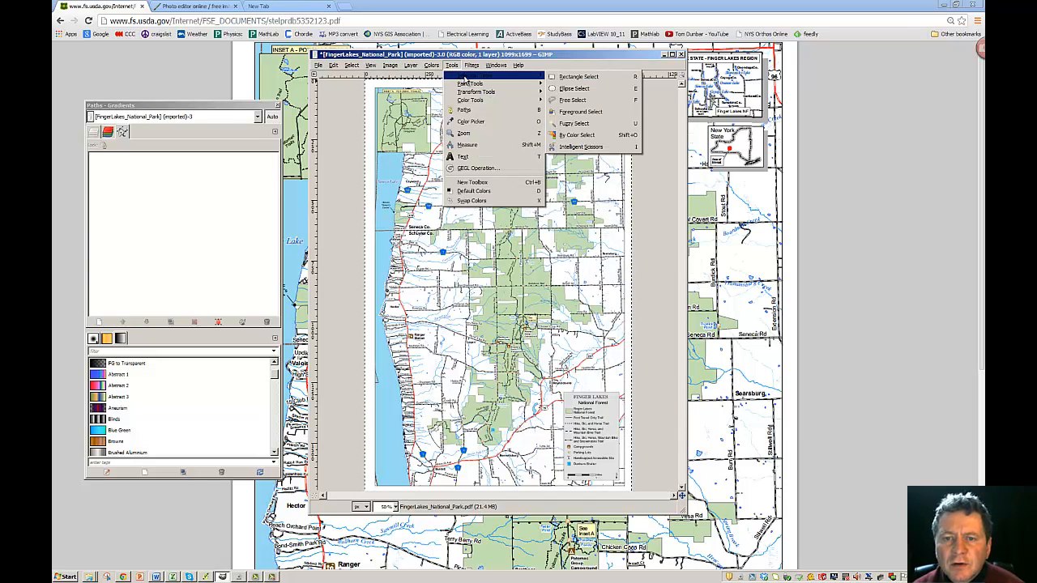
{"action": "left_click", "coordinate": [561, 78]}
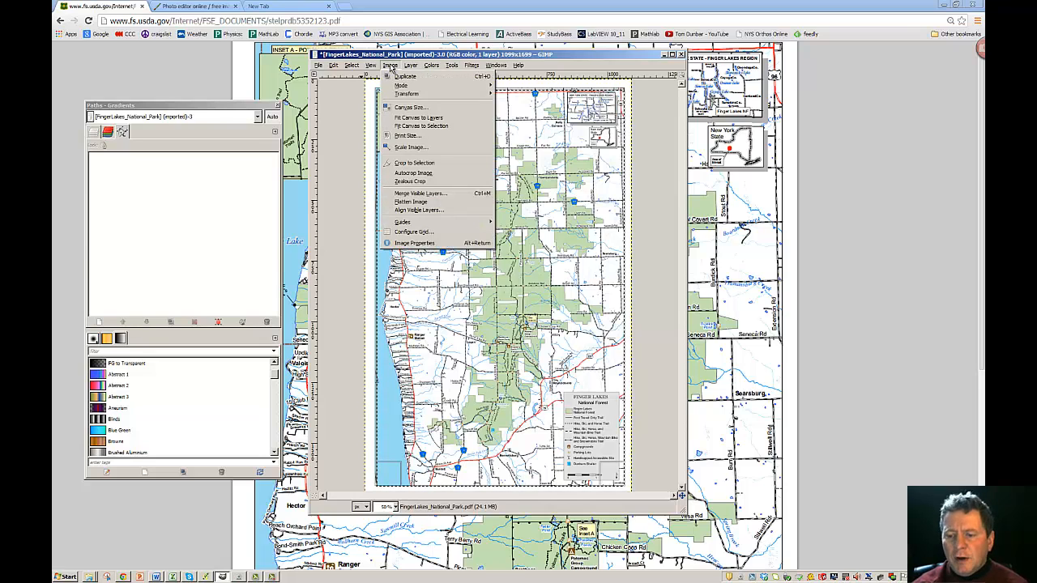
{"action": "left_click", "coordinate": [416, 162]}
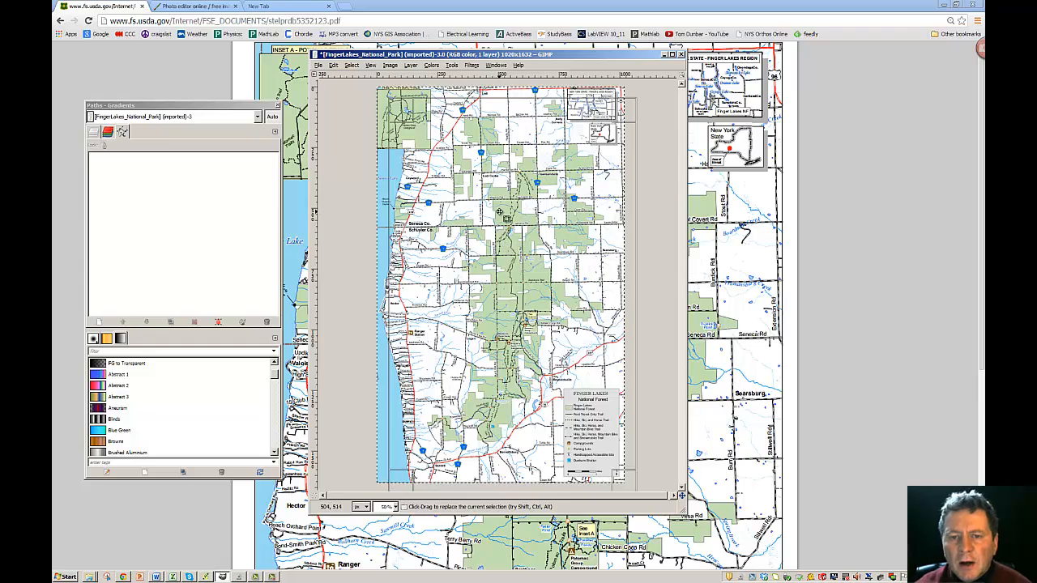
- Export the cropped map to the New York State folder as FingerLAkes NAtional Park2.jpg with JPEG quality 100
{"action": "left_click", "coordinate": [319, 66]}
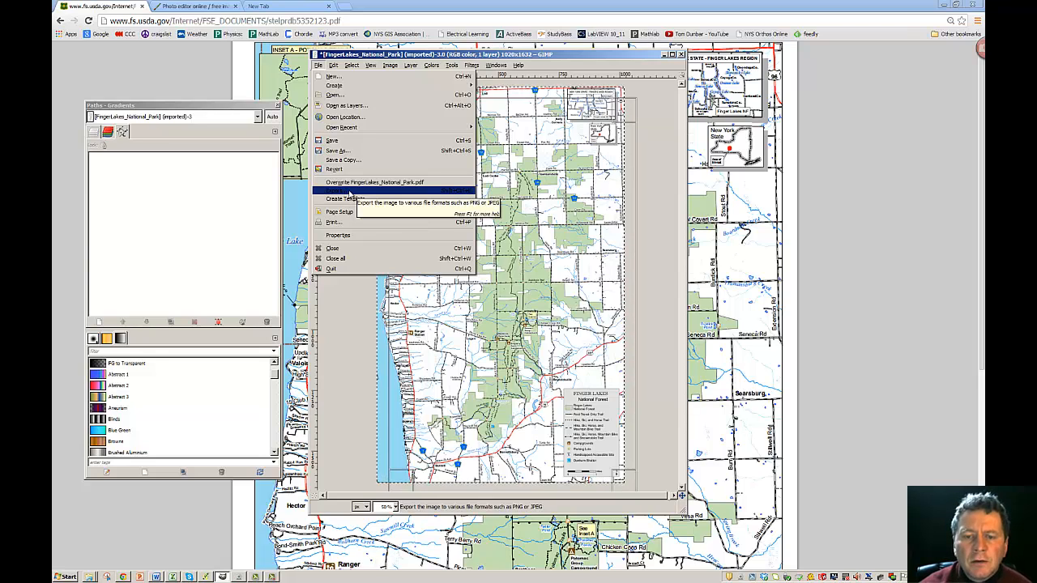
{"action": "left_click", "coordinate": [347, 191]}
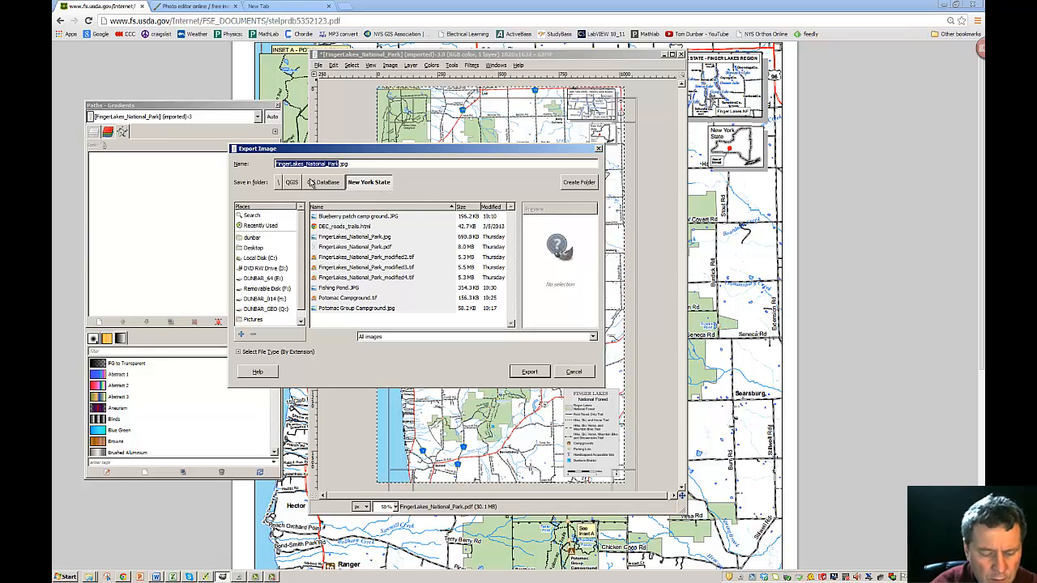
{"action": "left_click", "coordinate": [360, 164]}
{"action": "left_click_drag", "start_coordinate": [360, 164], "coordinate": [227, 167]}
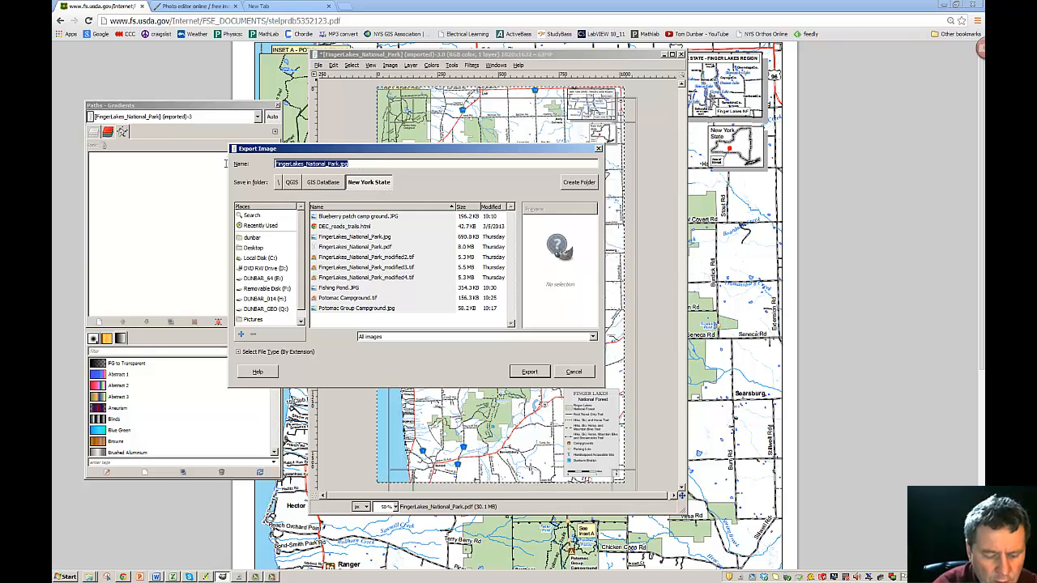
{"action": "type", "text": "F"}
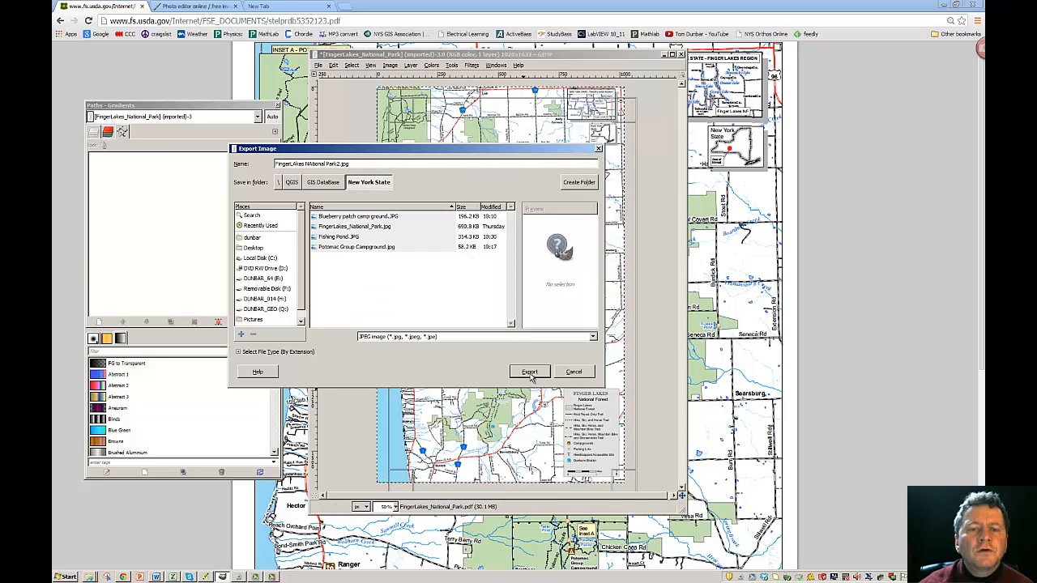
{"action": "left_click", "coordinate": [534, 375]}
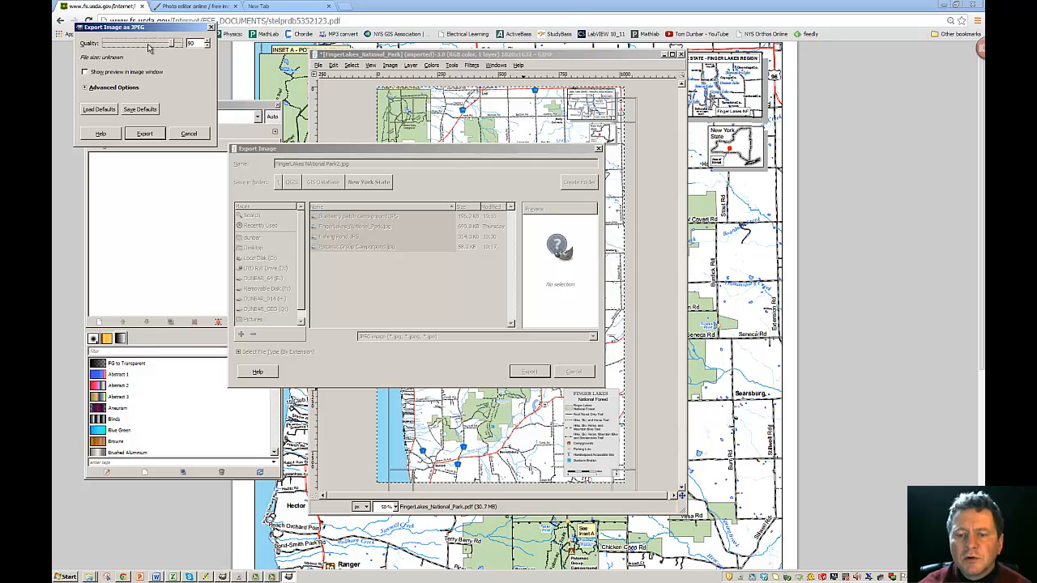
{"action": "left_click_drag", "start_coordinate": [171, 46], "coordinate": [436, 195]}
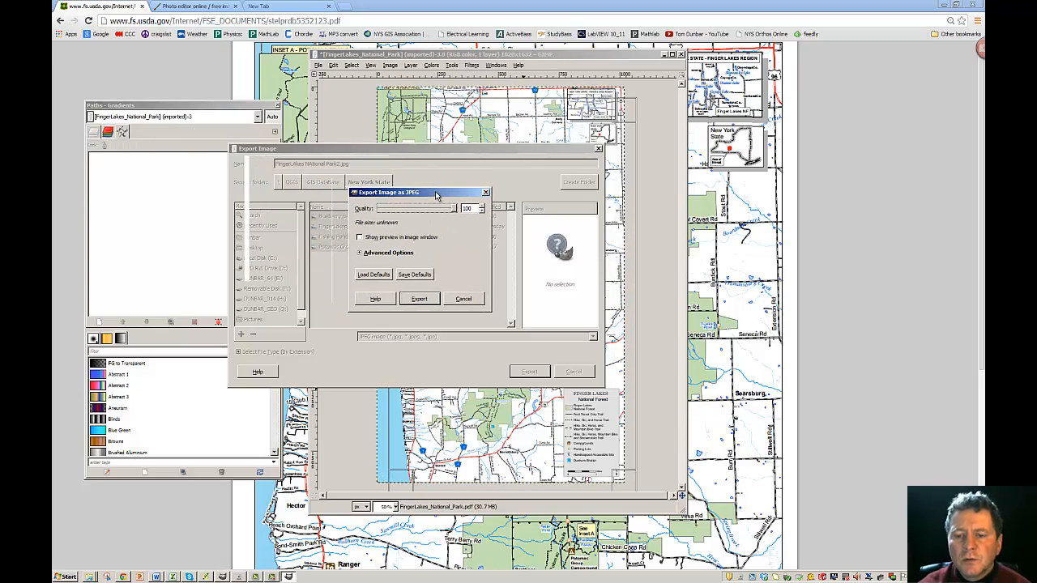
{"action": "left_click", "coordinate": [420, 299]}
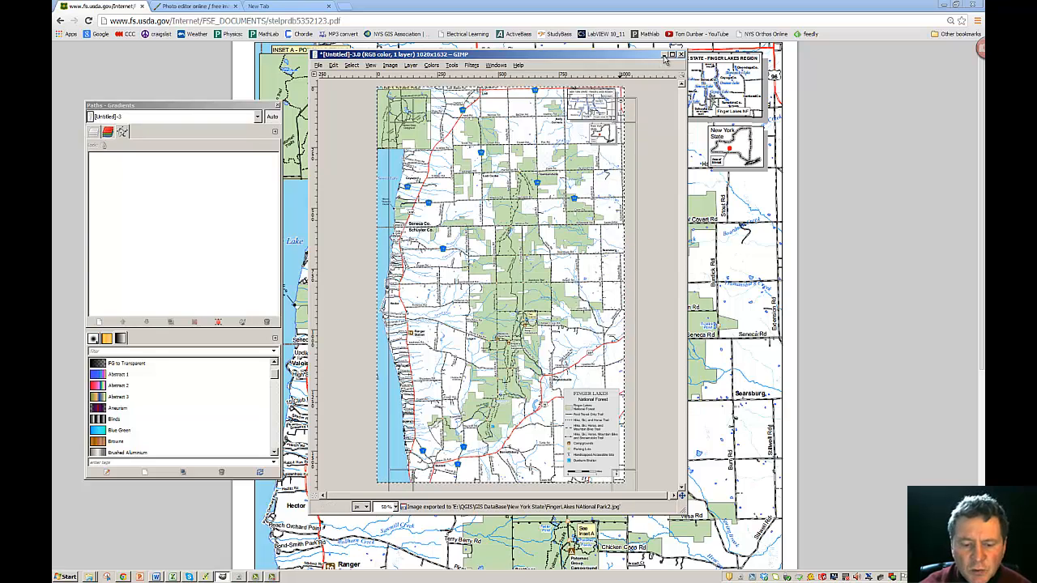
- Minimize the GIMP image, switch to the QGIS project Georeferencing_2, and start opening a raster in the Georeferencer
{"action": "left_click", "coordinate": [662, 54]}
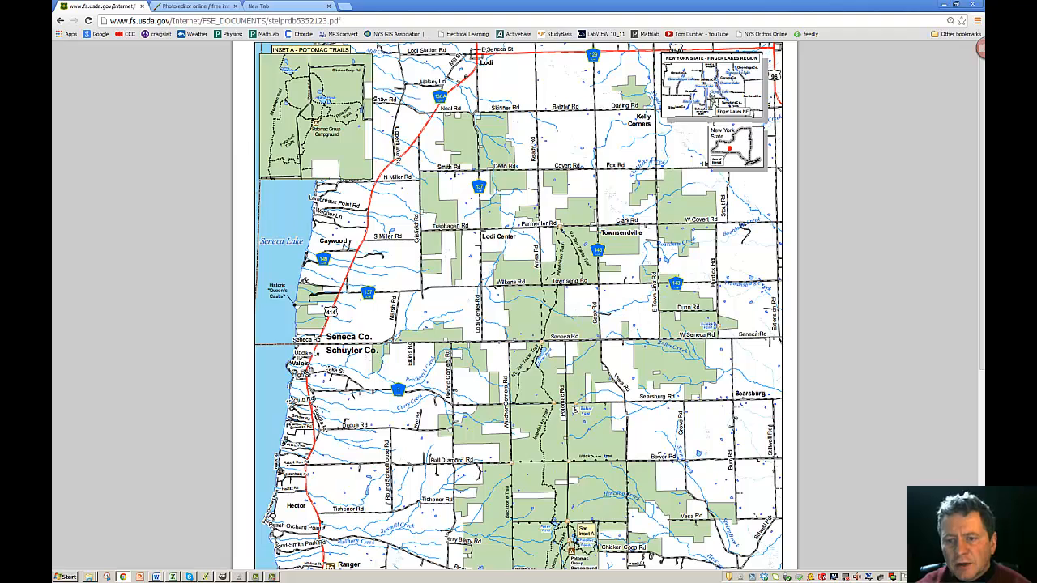
{"action": "left_click", "coordinate": [205, 577]}
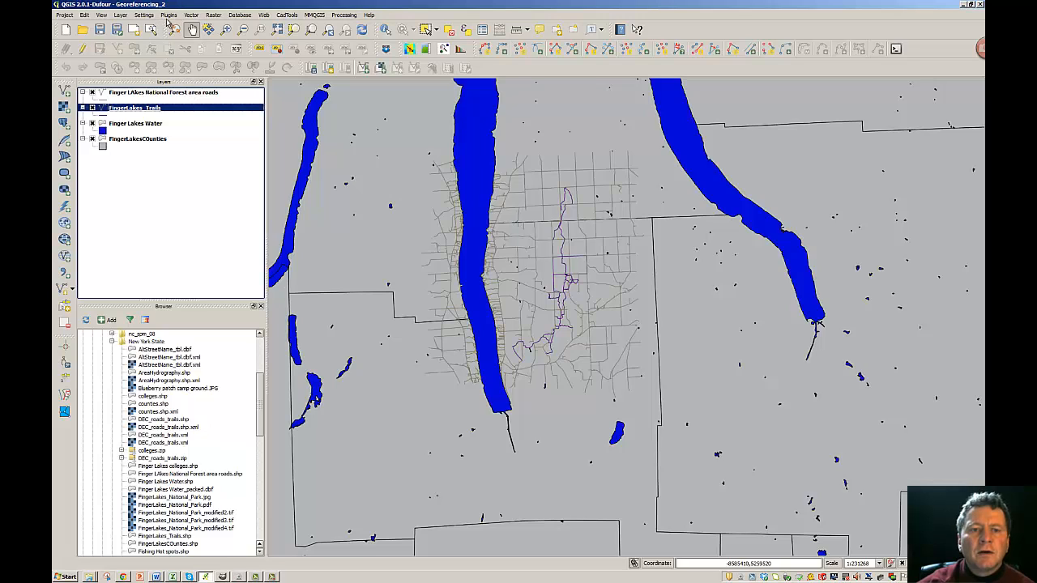
{"action": "left_click", "coordinate": [213, 15]}
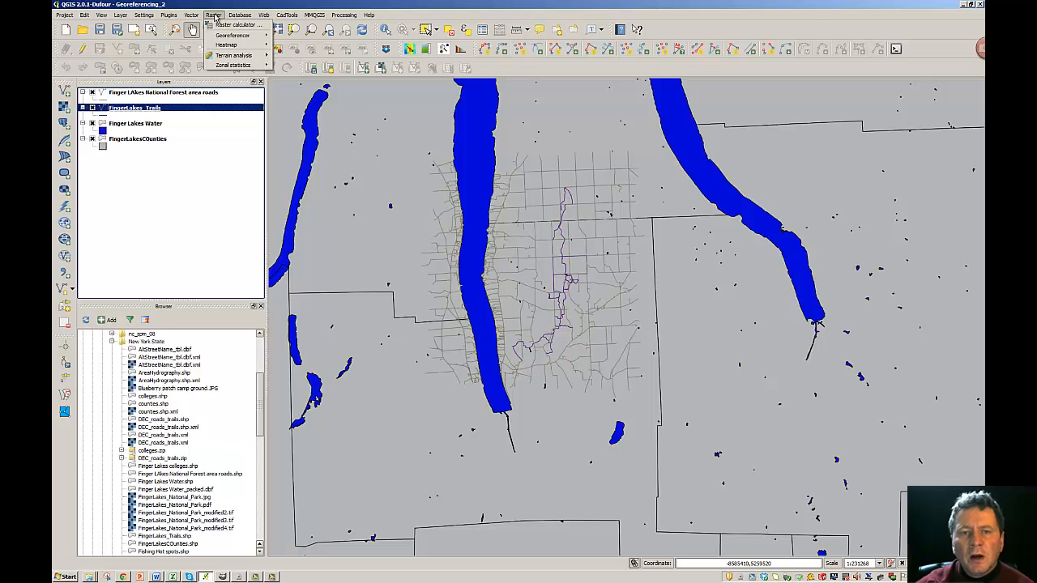
{"action": "mouse_move", "coordinate": [218, 39]}
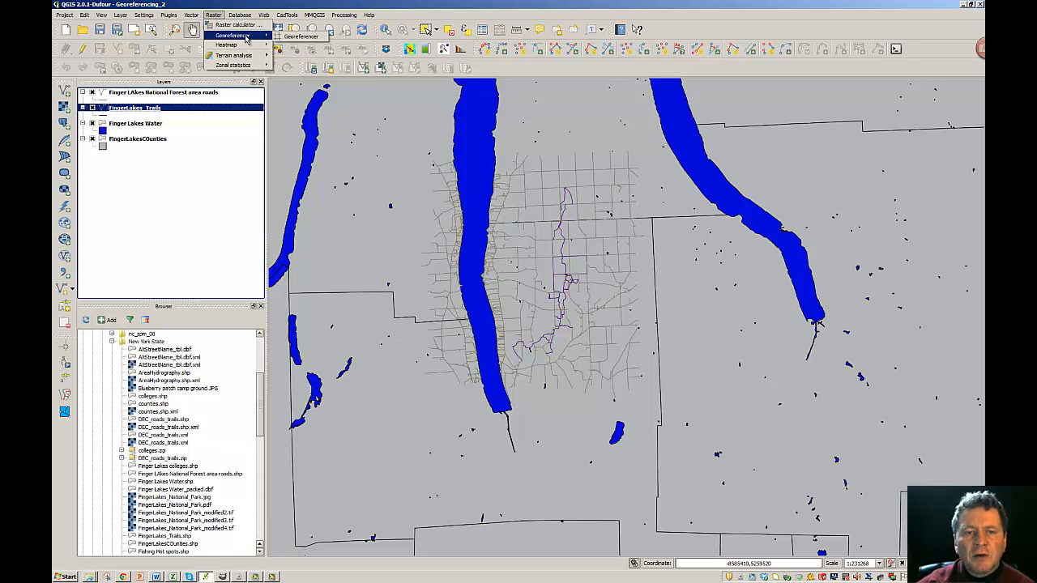
{"action": "mouse_move", "coordinate": [163, 18]}
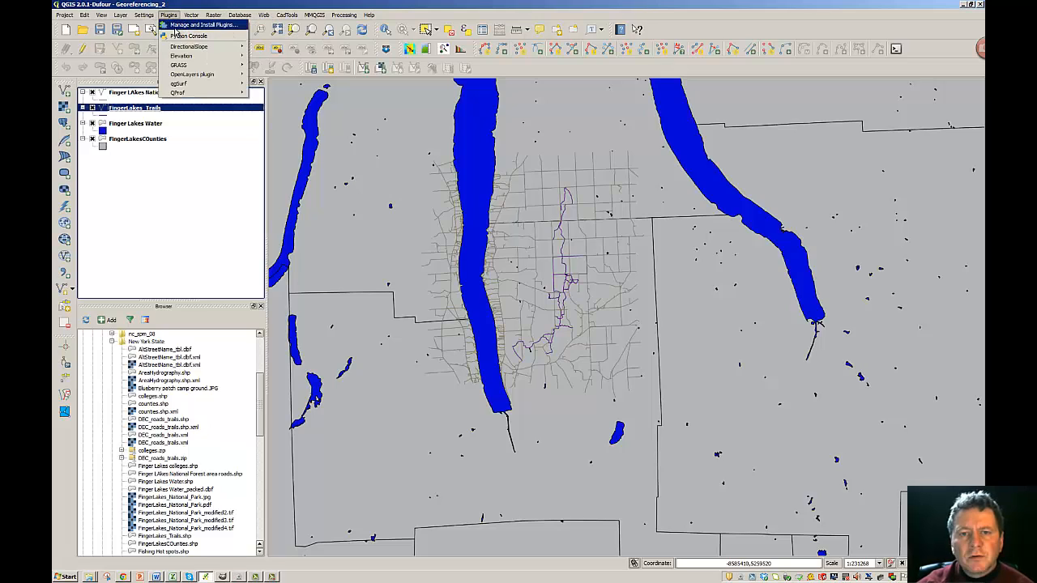
{"action": "mouse_move", "coordinate": [196, 16]}
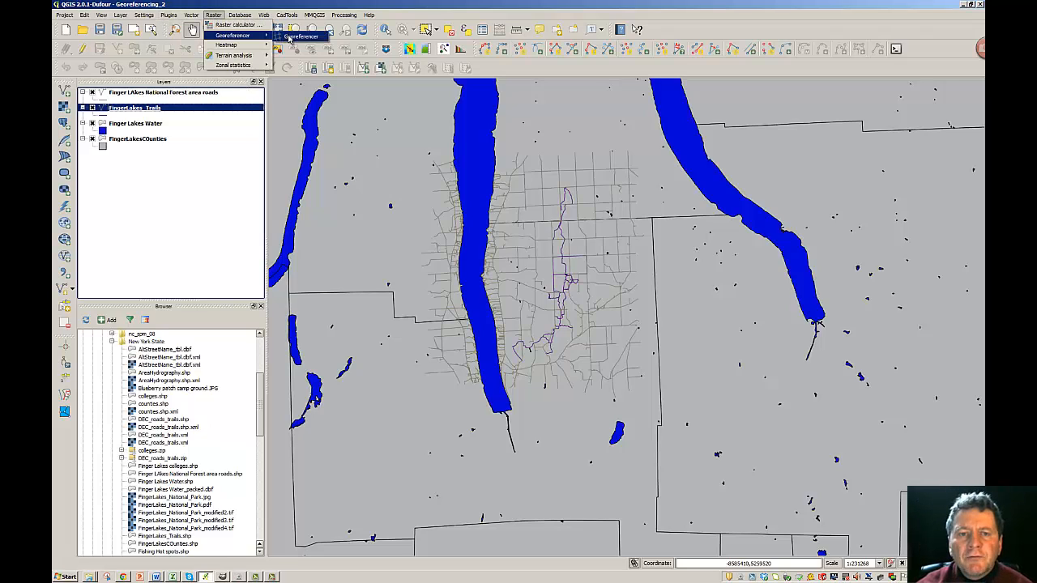
{"action": "left_click", "coordinate": [290, 37]}
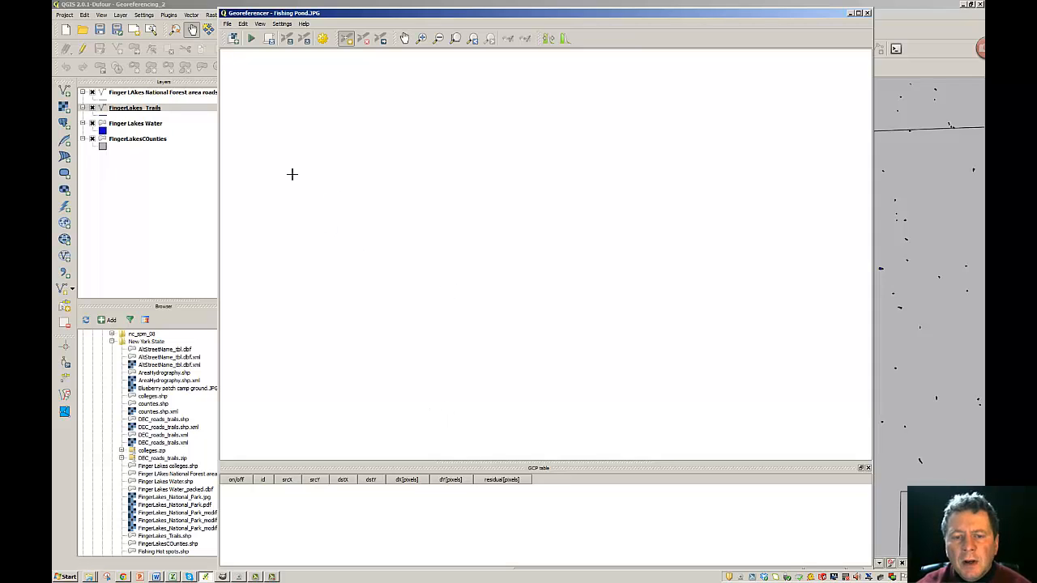
{"action": "left_click", "coordinate": [227, 23]}
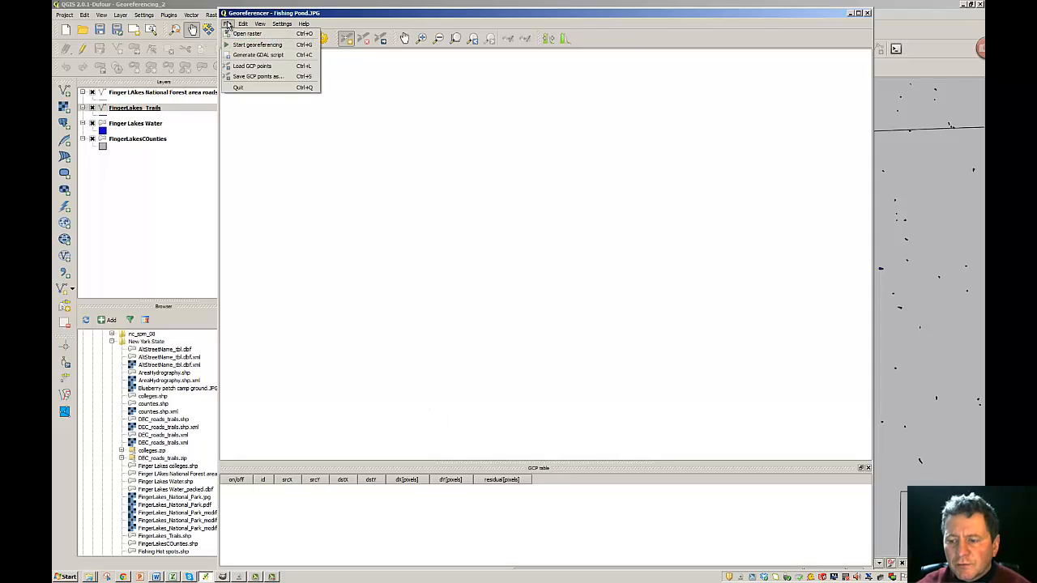
{"action": "left_click", "coordinate": [245, 33]}
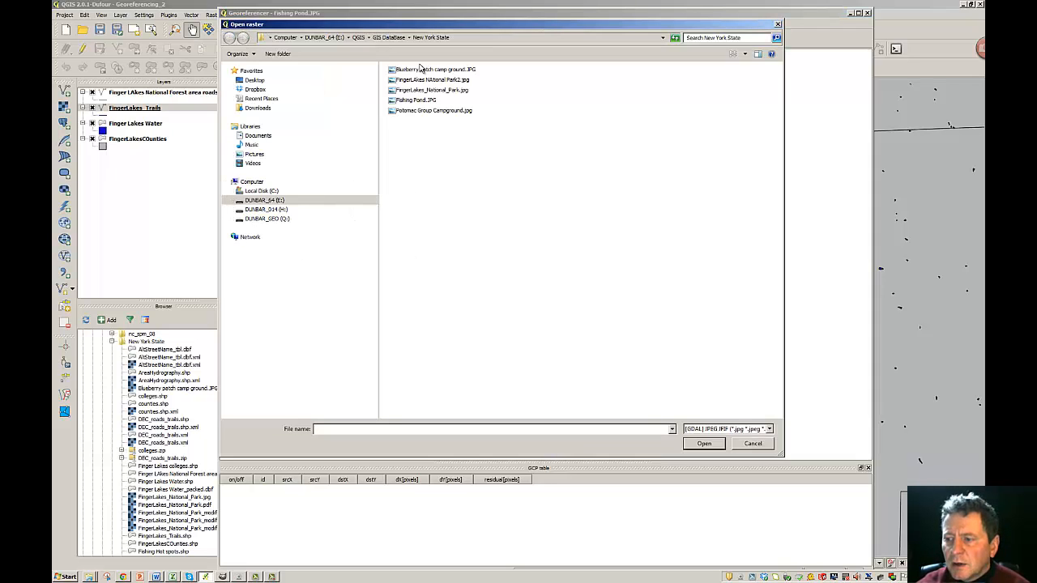
- Show all other file types in the New York State folder, and set the file filter back to JPEG JFIF
{"action": "left_click", "coordinate": [770, 429]}
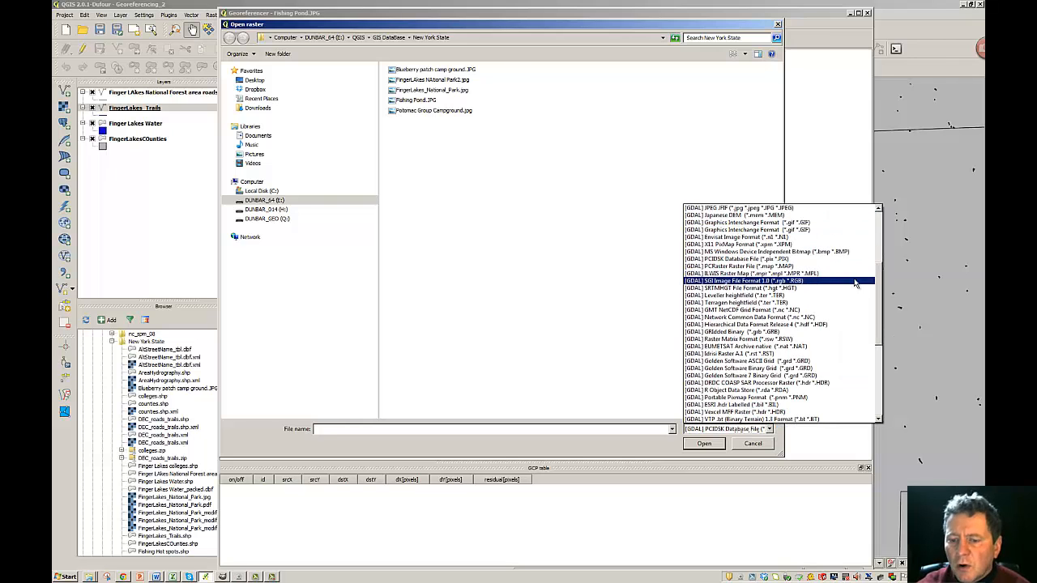
{"action": "left_click_drag", "start_coordinate": [878, 293], "coordinate": [878, 238]}
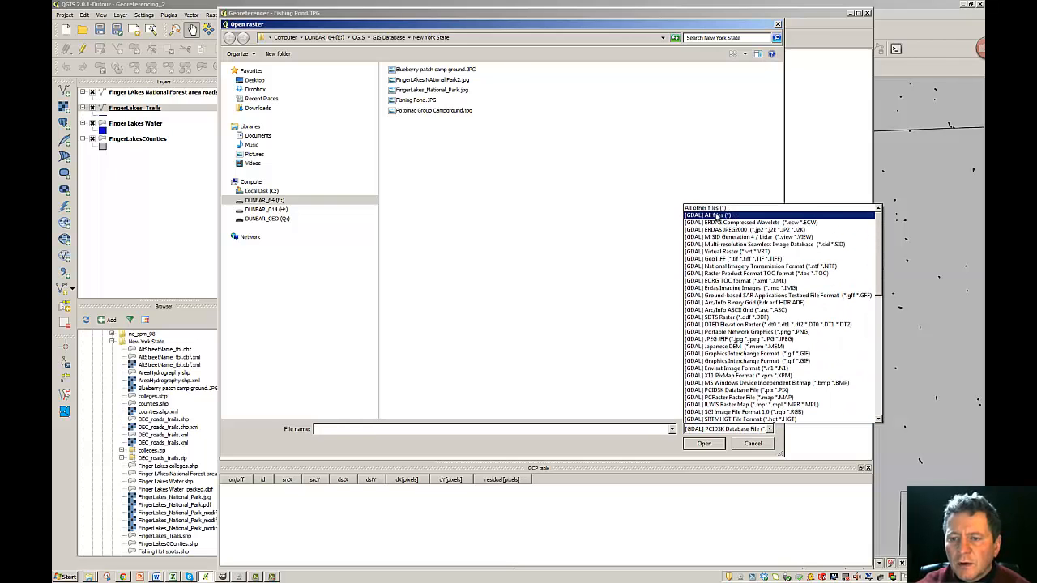
{"action": "left_click", "coordinate": [713, 208]}
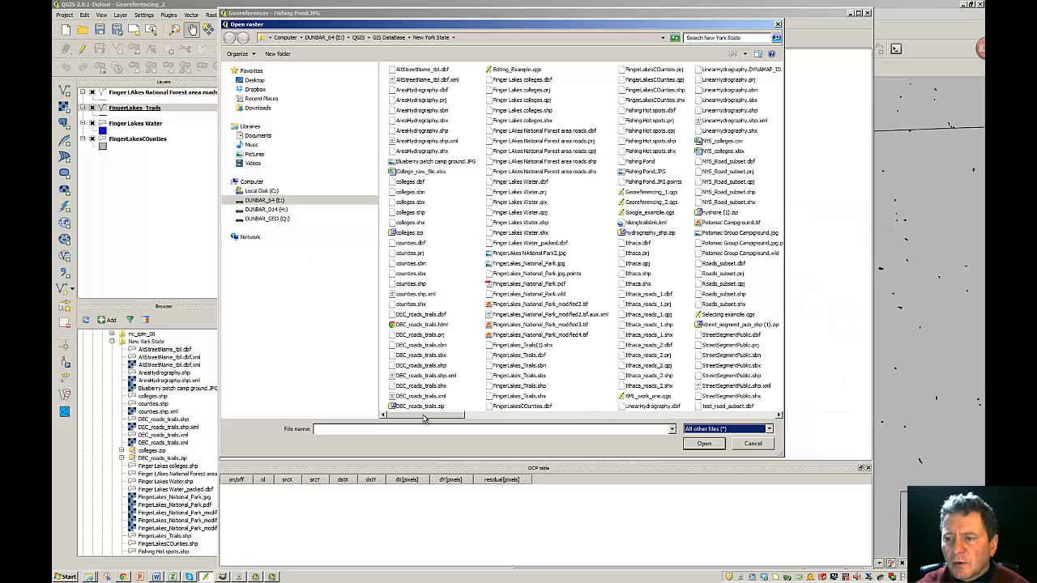
{"action": "mouse_move", "coordinate": [422, 417]}
{"action": "left_mouse_down"}
{"action": "mouse_move", "coordinate": [749, 415]}
{"action": "mouse_move", "coordinate": [424, 414]}
{"action": "mouse_move", "coordinate": [437, 417]}
{"action": "left_mouse_up"}
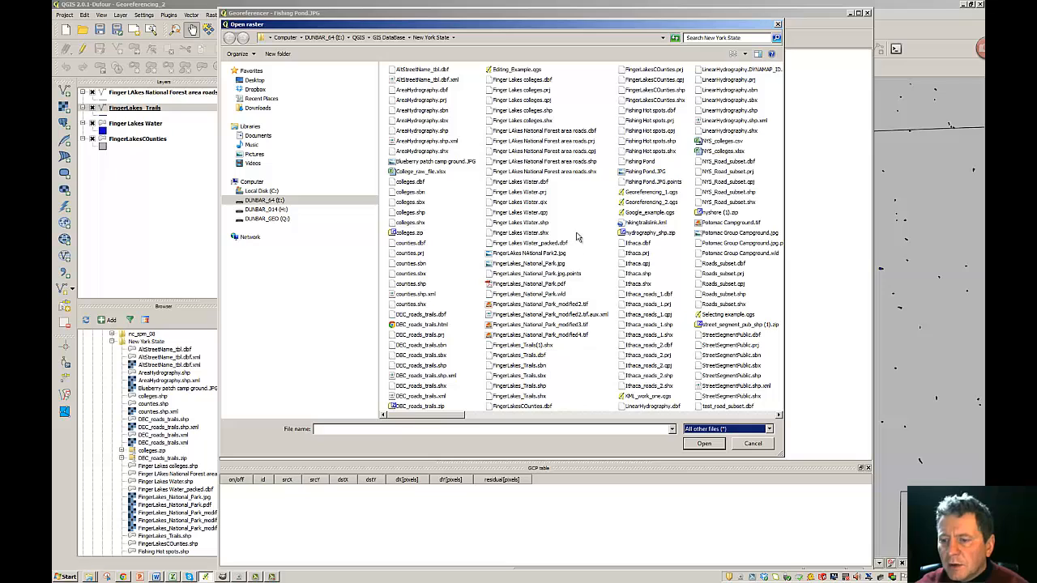
{"action": "left_click", "coordinate": [769, 430]}
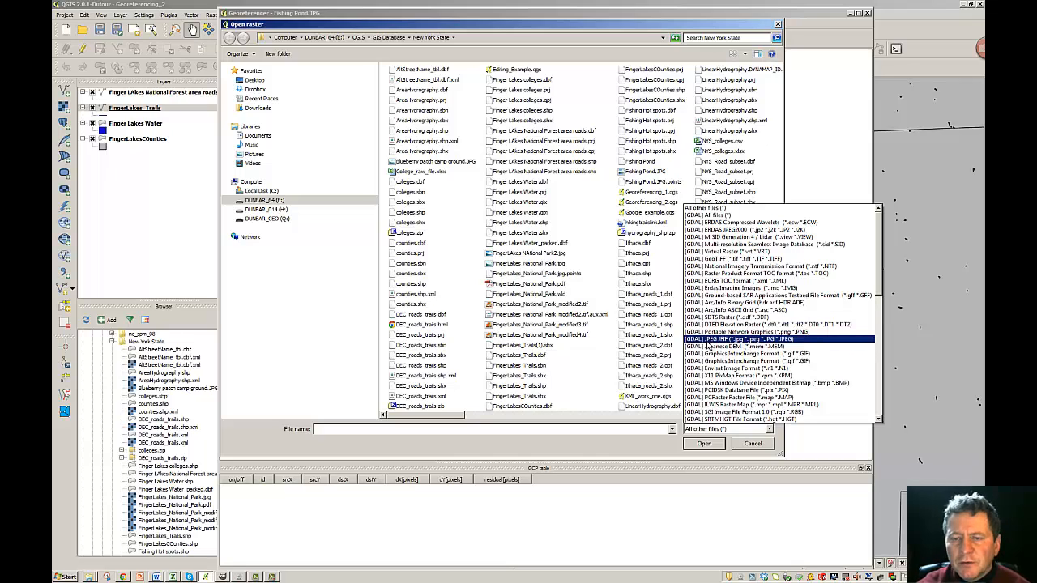
{"action": "left_click", "coordinate": [708, 340]}
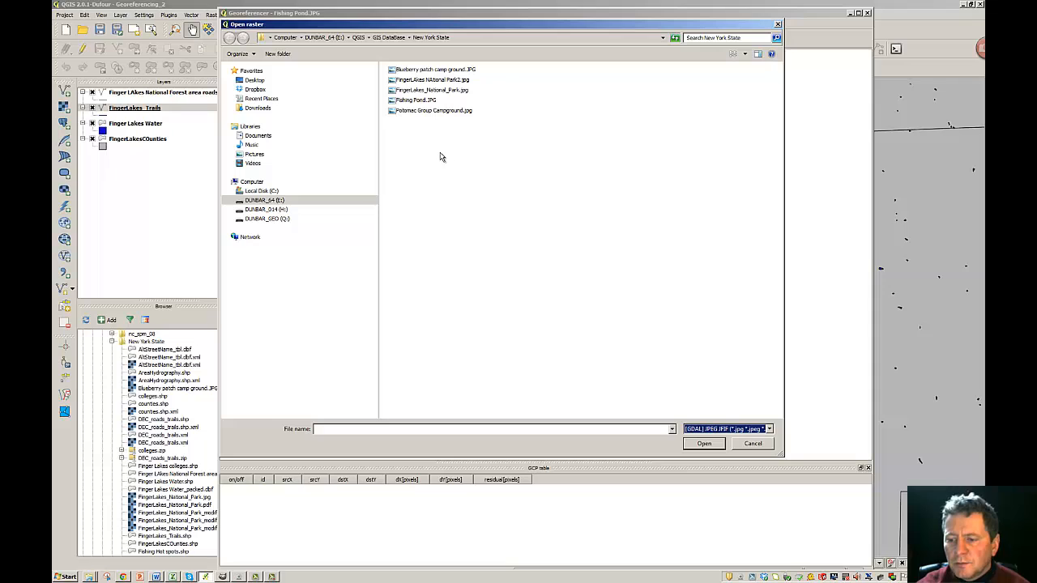
- Load FingerLAkes NAtional Park2.jpg as the raster to georeference, accepting WGS 84 / Pseudo Mercator as its coordinate reference system
{"action": "left_click", "coordinate": [427, 81]}
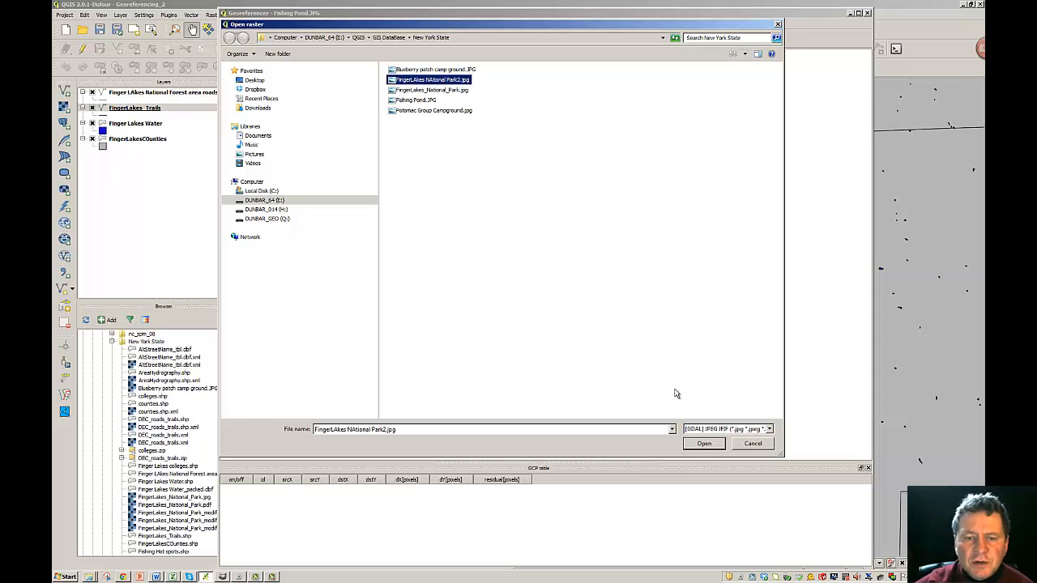
{"action": "left_click", "coordinate": [701, 445]}
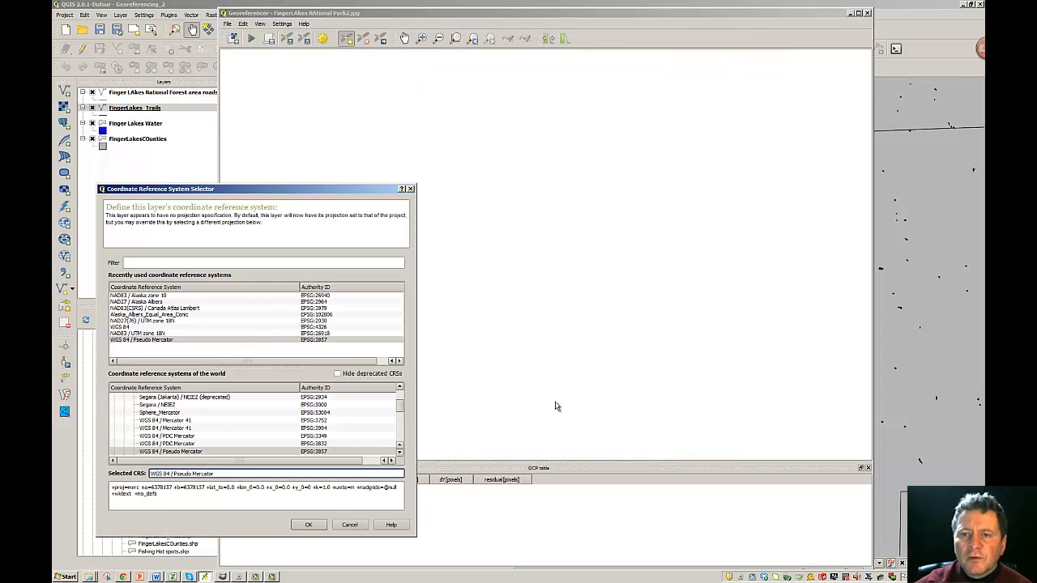
{"action": "left_click_drag", "start_coordinate": [270, 190], "coordinate": [543, 73]}
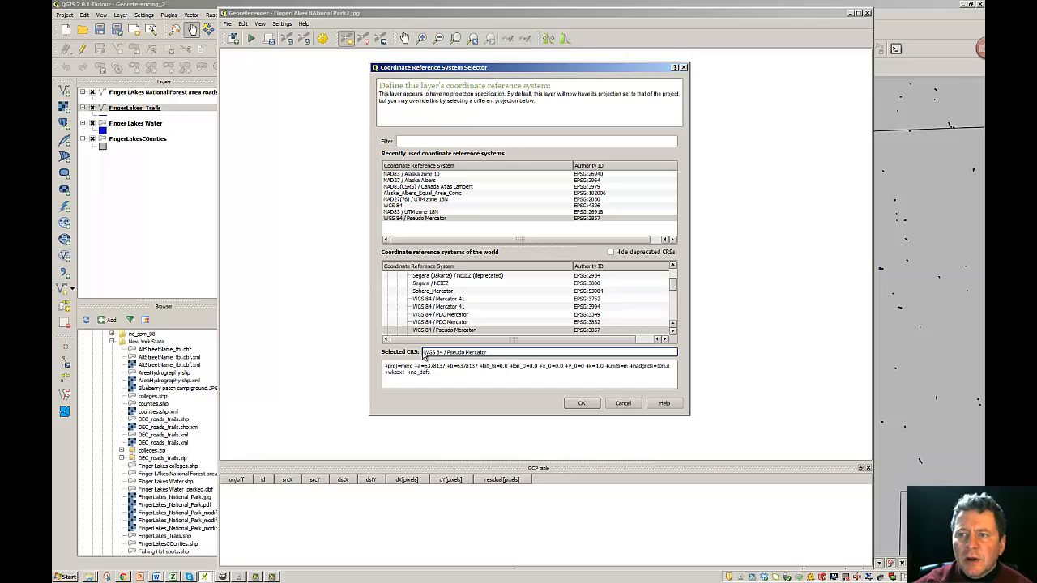
{"action": "left_click", "coordinate": [581, 403]}
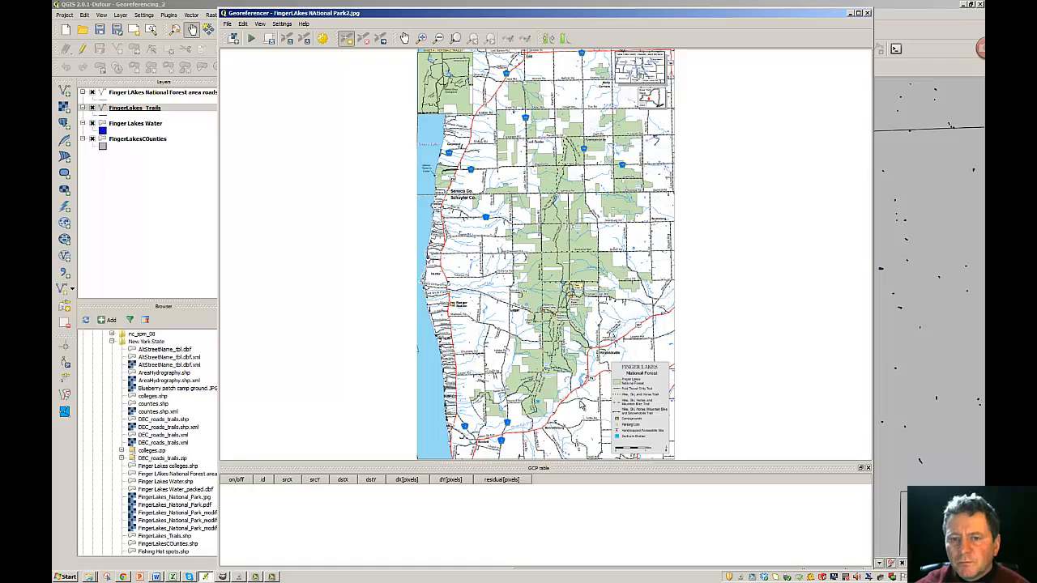
- Re-centre the main map on the forest roads and trails, and return to the Georeferencer window, repositioning it
{"action": "left_click_drag", "start_coordinate": [690, 17], "coordinate": [605, 18]}
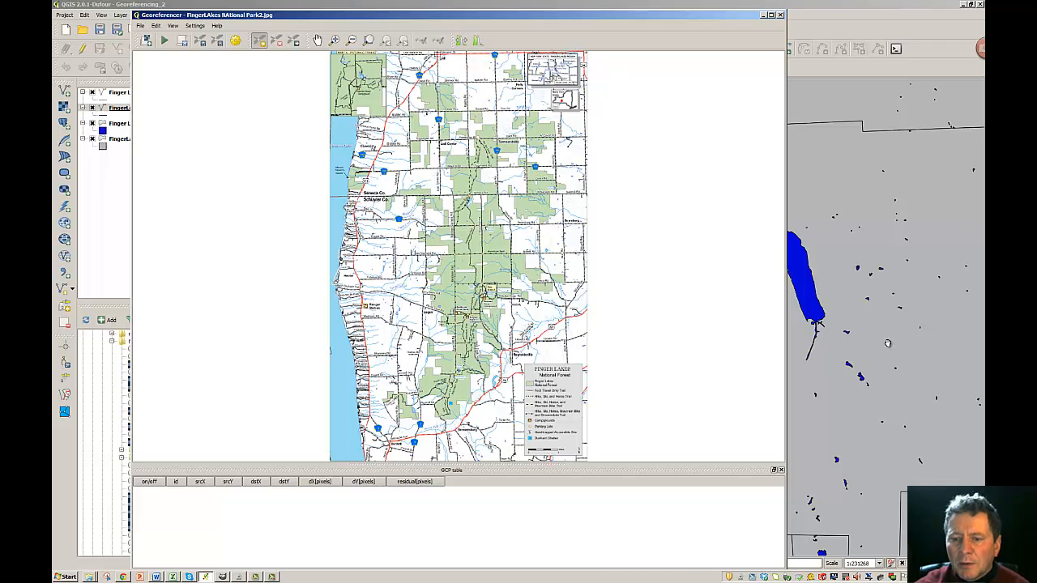
{"action": "left_click", "coordinate": [948, 319]}
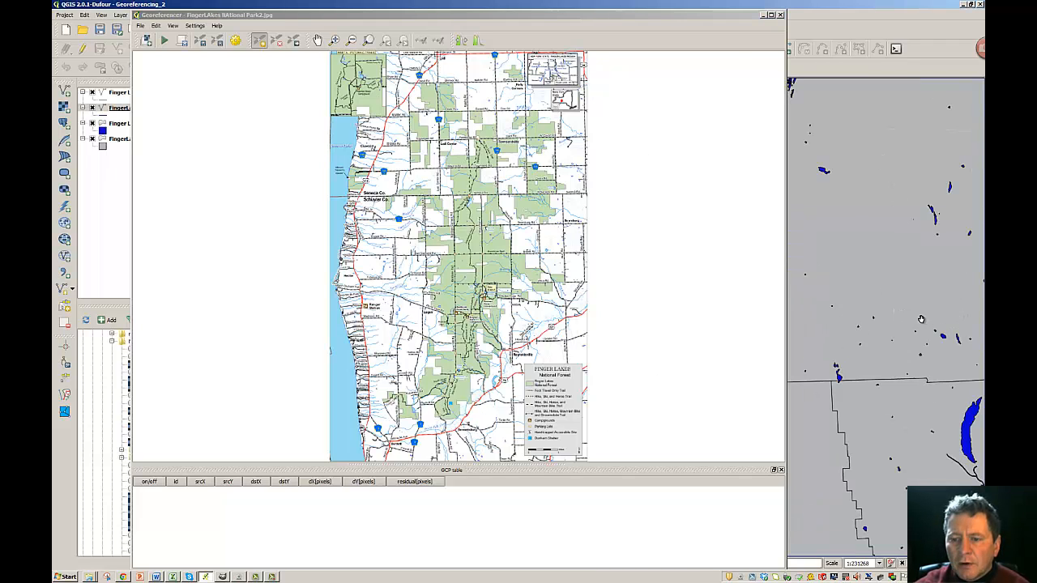
{"action": "left_click", "coordinate": [763, 15]}
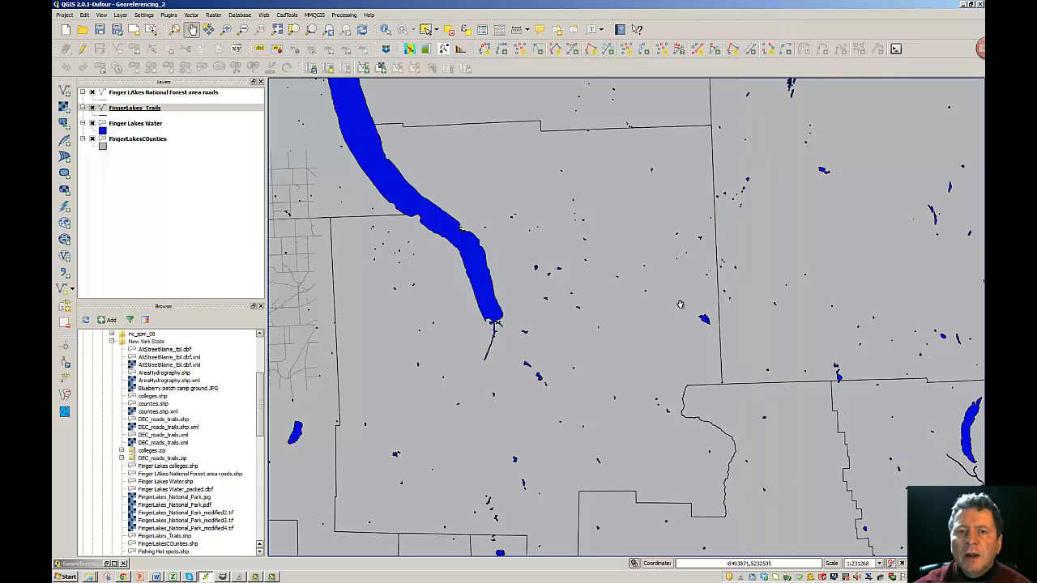
{"action": "left_click_drag", "start_coordinate": [478, 429], "coordinate": [796, 452]}
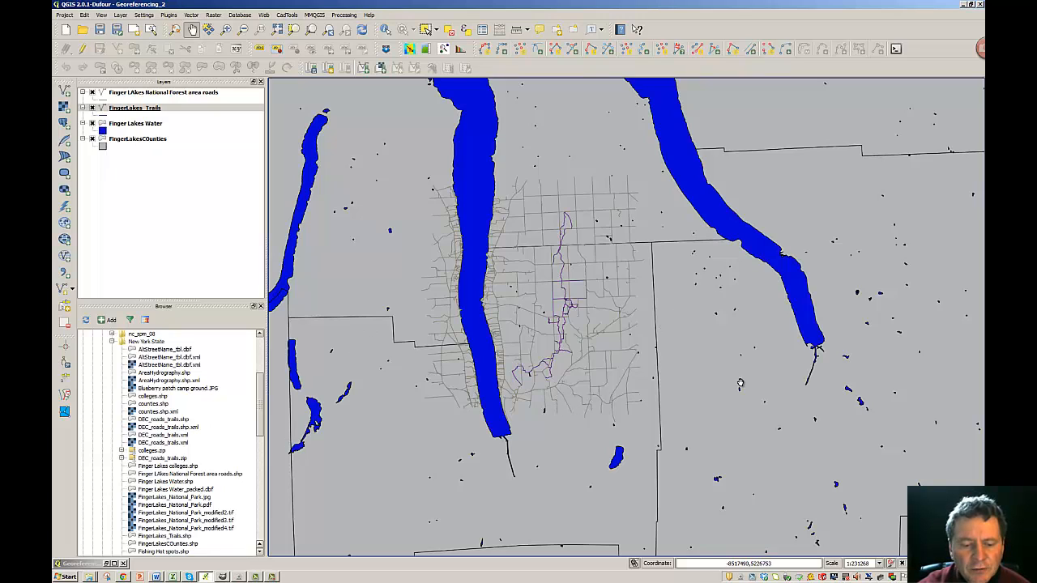
{"action": "left_click", "coordinate": [106, 564]}
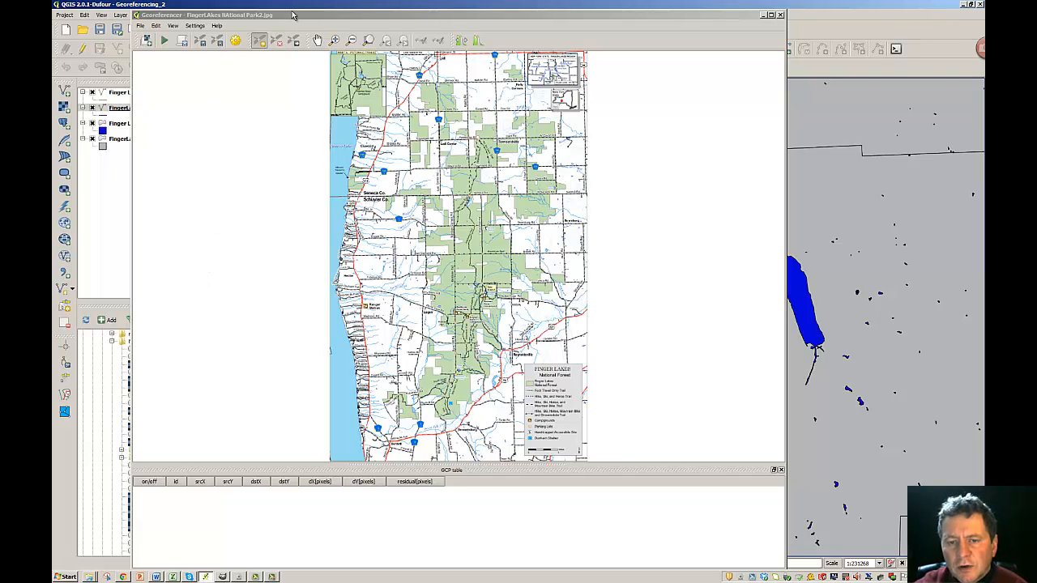
{"action": "left_click_drag", "start_coordinate": [293, 14], "coordinate": [289, 9]}
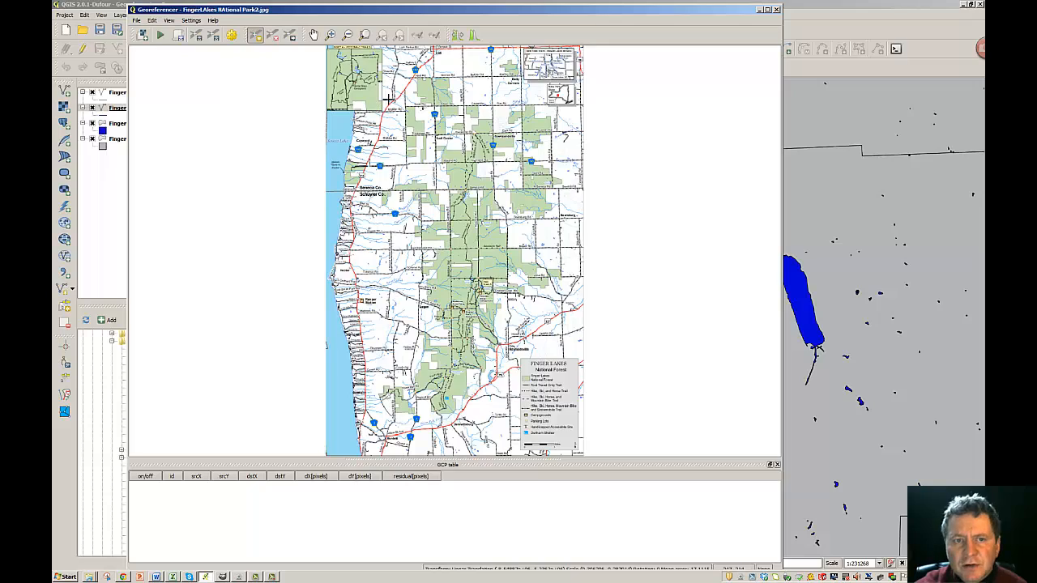
- Add a ground control point where Upper Lake Rd meets the red highway, taking its coordinates from the matching junction on the map canvas
{"action": "scroll", "coordinate": [388, 99], "scroll_direction": "up", "scroll_amount": 3}
{"action": "scroll", "coordinate": [401, 118], "scroll_direction": "up", "scroll_amount": 3}
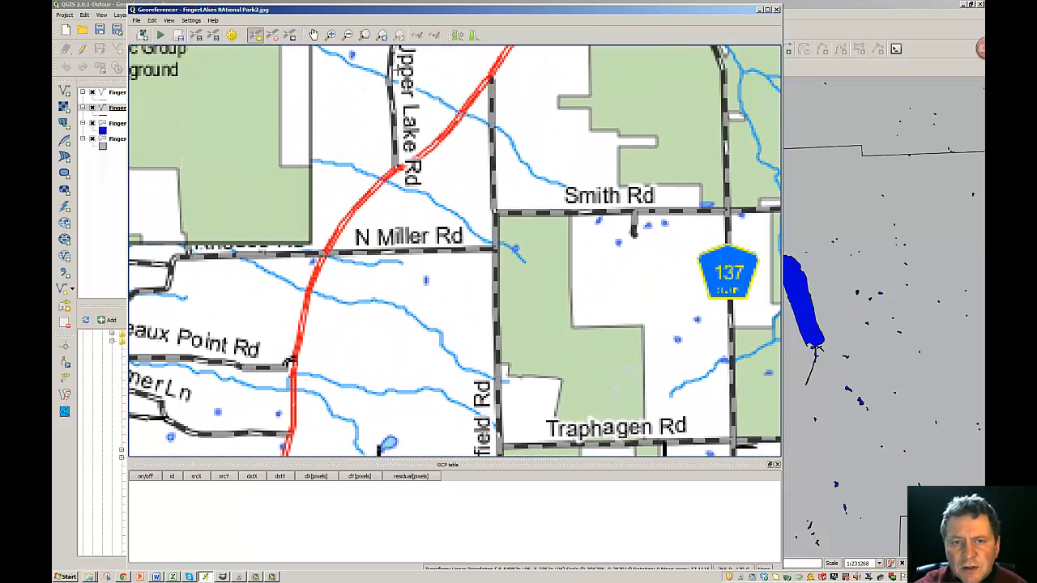
{"action": "left_click", "coordinate": [256, 37]}
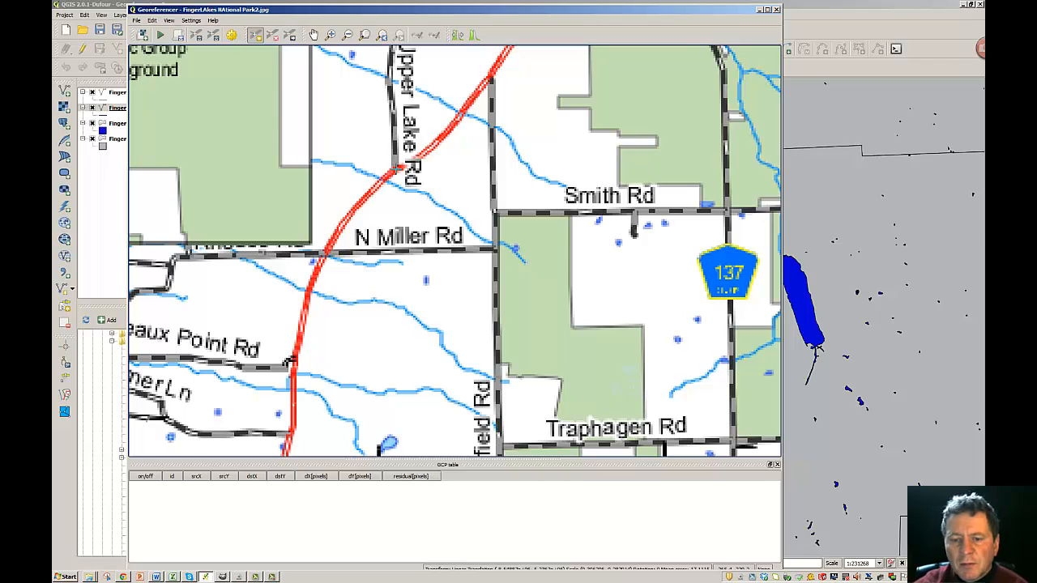
{"action": "left_click", "coordinate": [396, 168]}
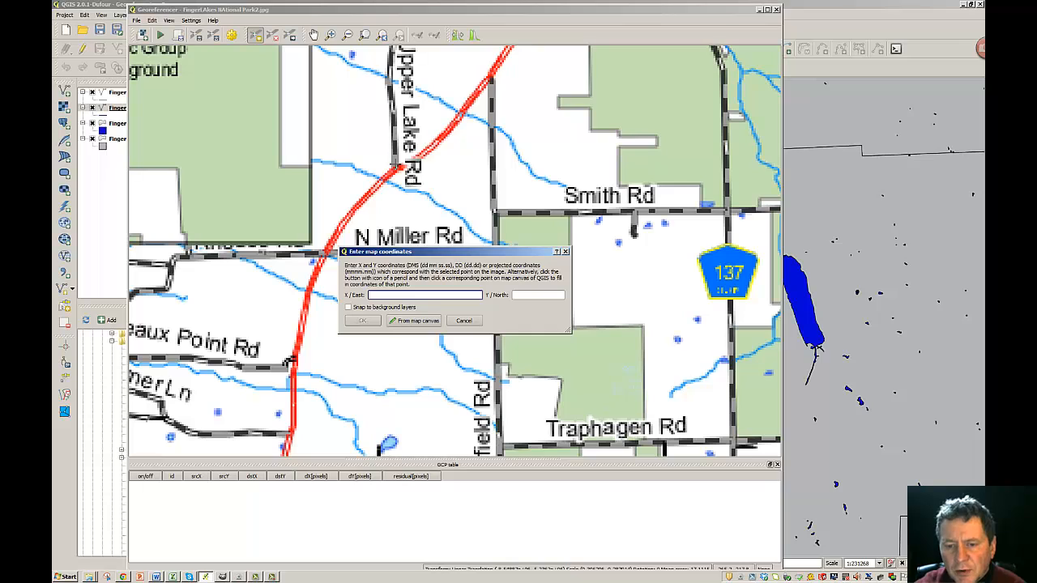
{"action": "left_click", "coordinate": [412, 322]}
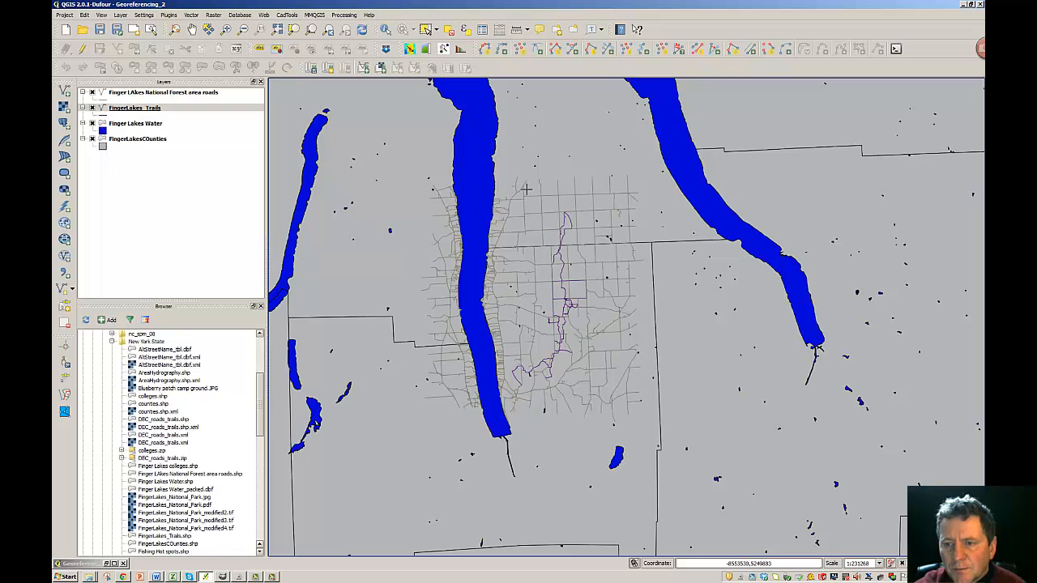
{"action": "scroll", "coordinate": [518, 191], "scroll_direction": "up", "scroll_amount": 3}
{"action": "scroll", "coordinate": [514, 191], "scroll_direction": "up", "scroll_amount": 2}
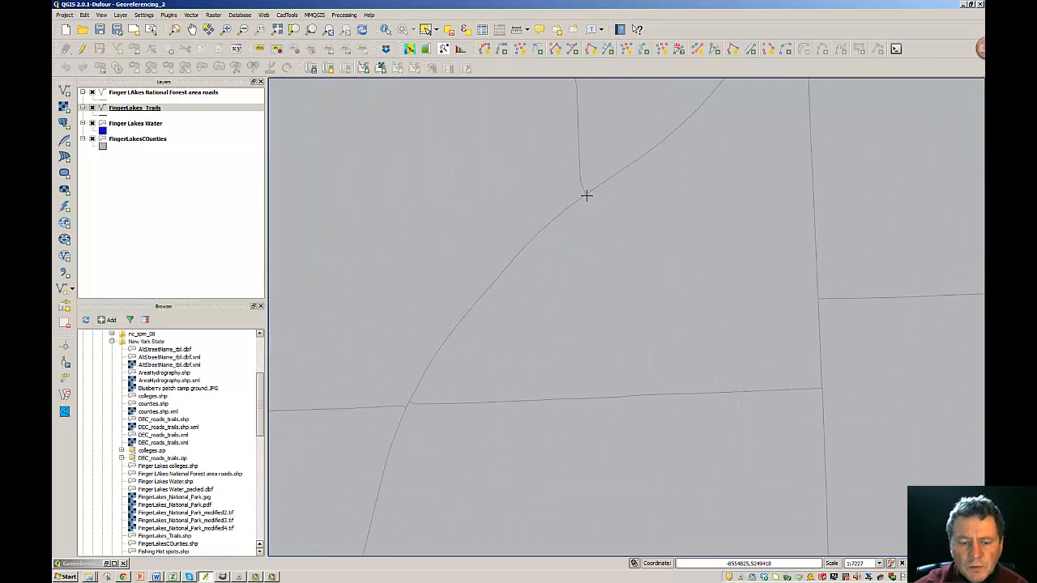
{"action": "left_click", "coordinate": [586, 195]}
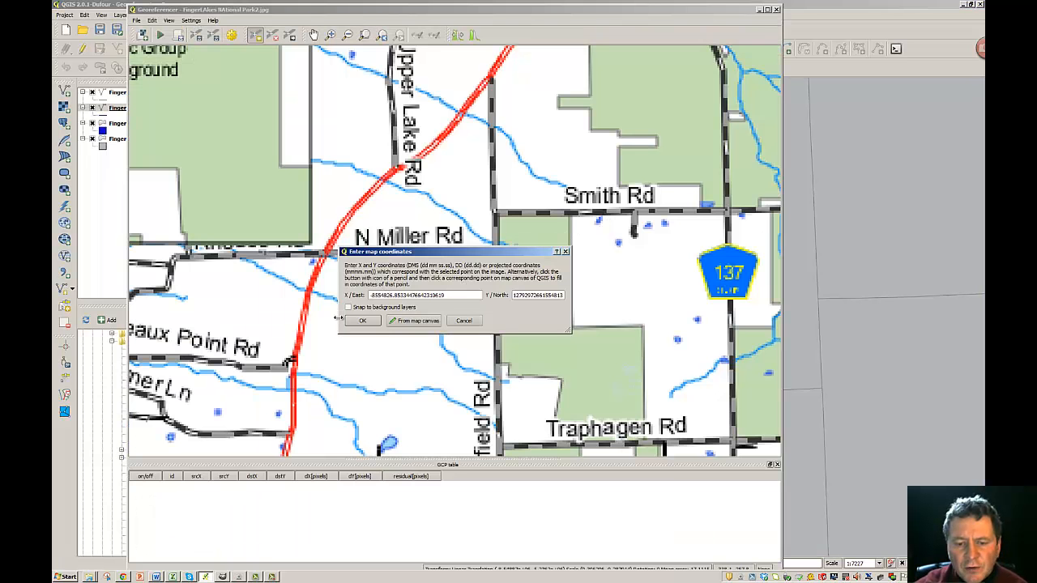
{"action": "left_click", "coordinate": [362, 321]}
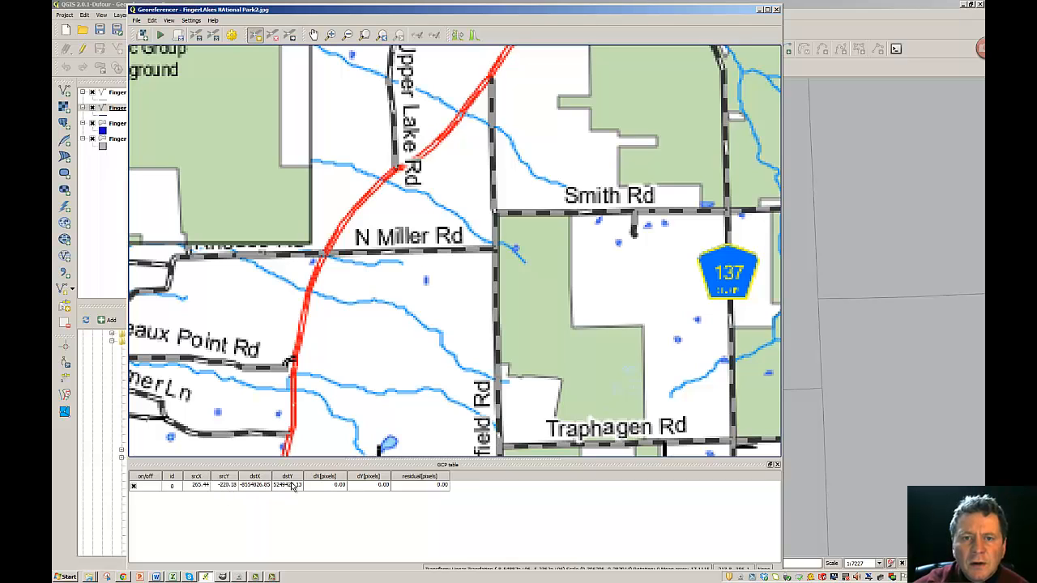
- Add a second control point at the town road junction in the map's southwest, matched to the same junction on the map canvas
{"action": "scroll", "coordinate": [437, 324], "scroll_direction": "down", "scroll_amount": 2}
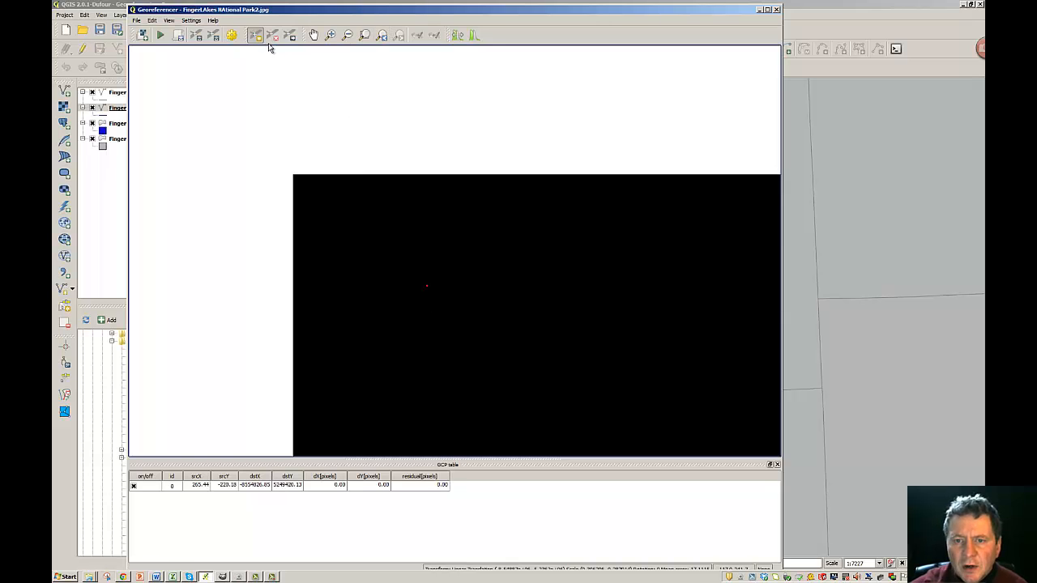
{"action": "left_click", "coordinate": [364, 35]}
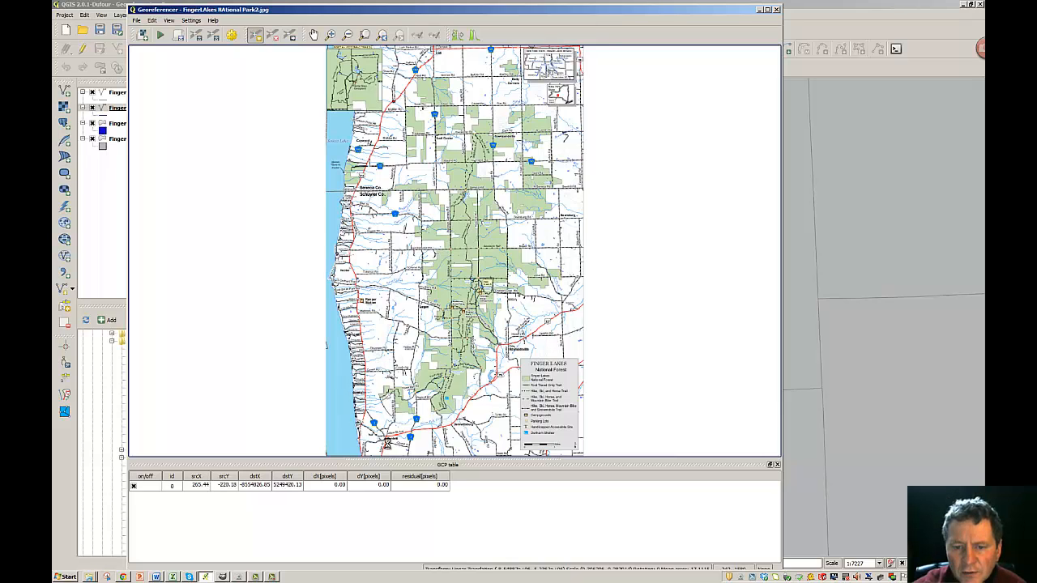
{"action": "scroll", "coordinate": [387, 443], "scroll_direction": "down", "scroll_amount": 2}
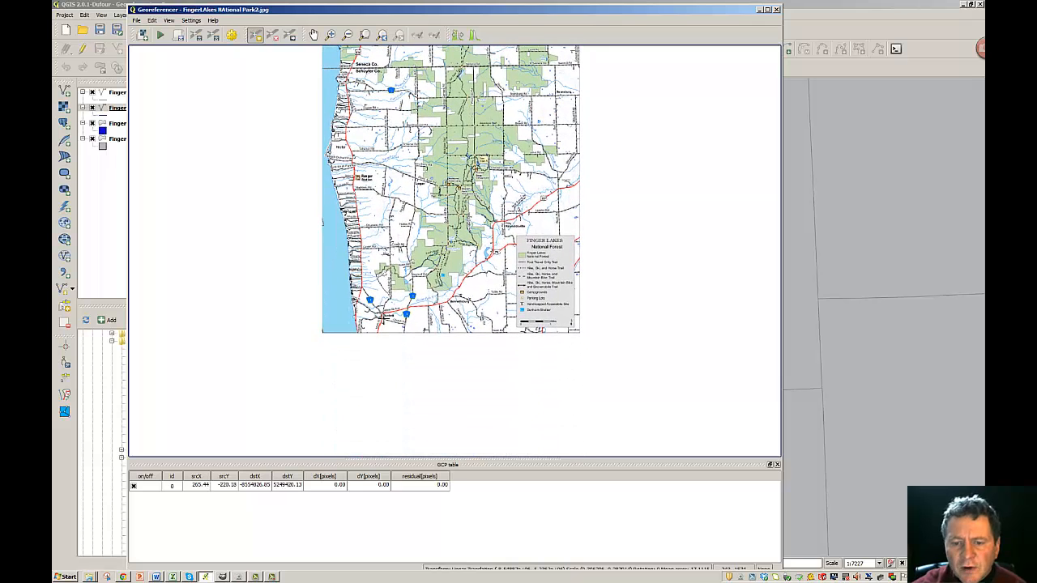
{"action": "scroll", "coordinate": [383, 321], "scroll_direction": "down", "scroll_amount": 2}
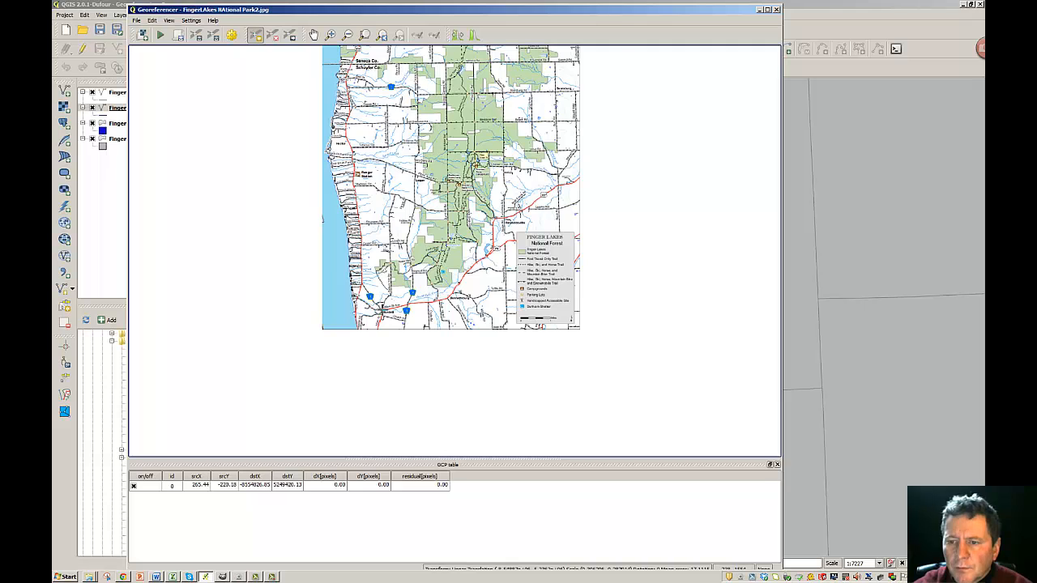
{"action": "left_click", "coordinate": [380, 310]}
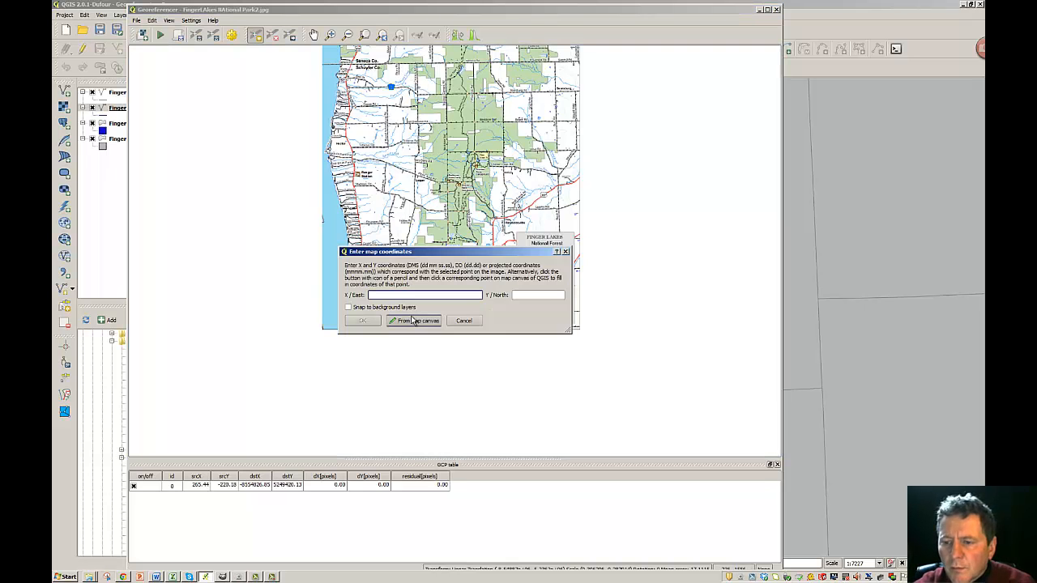
{"action": "left_click", "coordinate": [414, 322]}
{"action": "scroll", "coordinate": [614, 375], "scroll_direction": "down", "scroll_amount": 5}
{"action": "scroll", "coordinate": [606, 351], "scroll_direction": "up", "scroll_amount": 6}
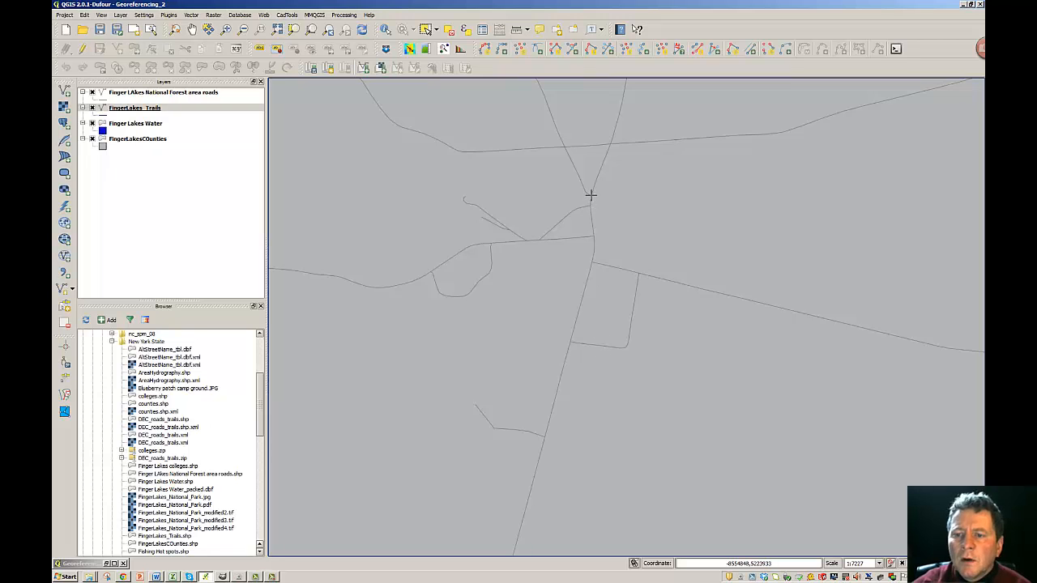
{"action": "left_click", "coordinate": [591, 194]}
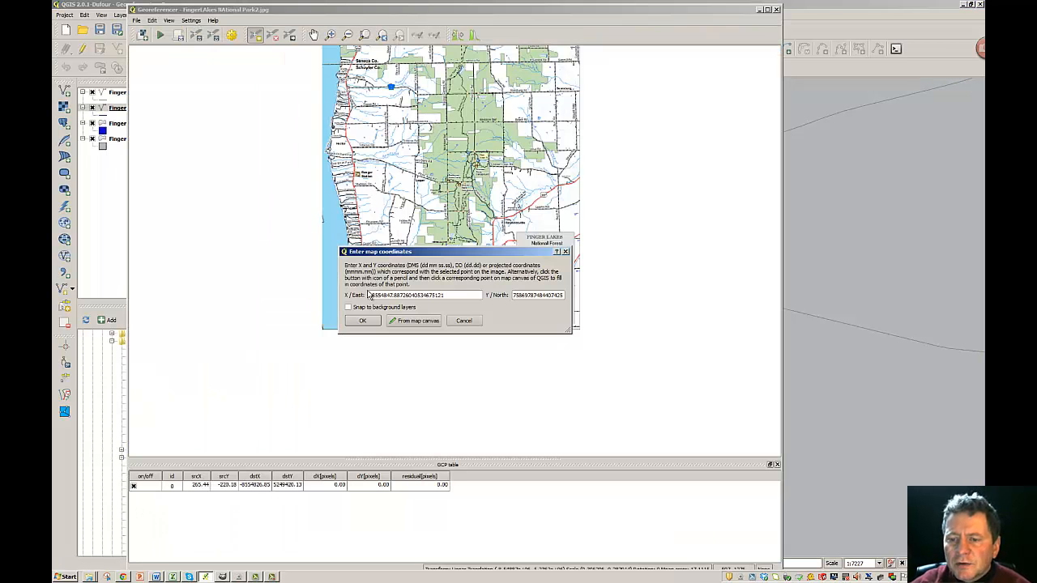
{"action": "left_click", "coordinate": [363, 322]}
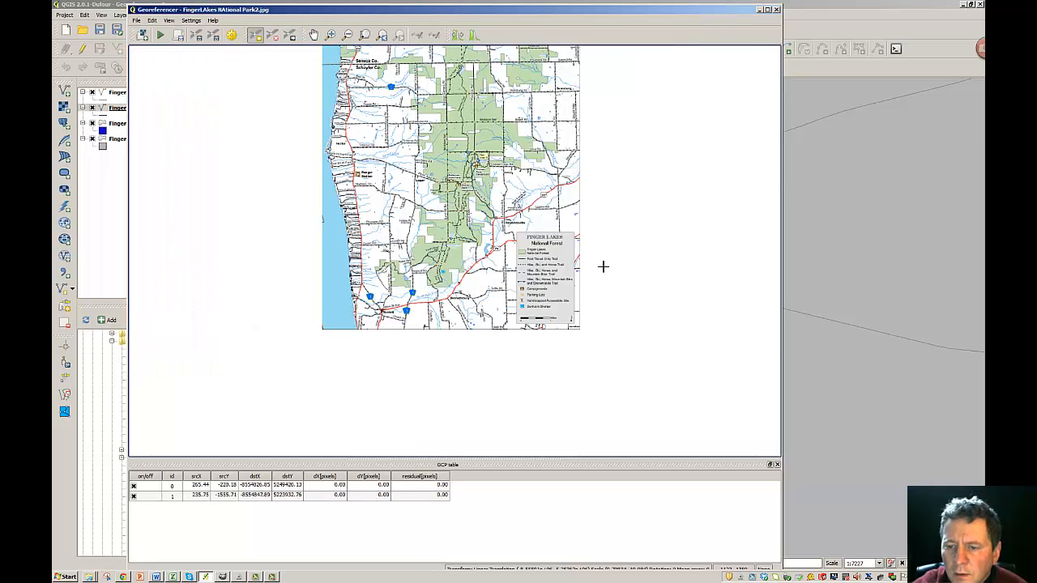
- Add a third control point at the road junction near the map's eastern edge, above the legend, matched to the same junction on the canvas
{"action": "left_click_drag", "start_coordinate": [603, 266], "coordinate": [592, 367]}
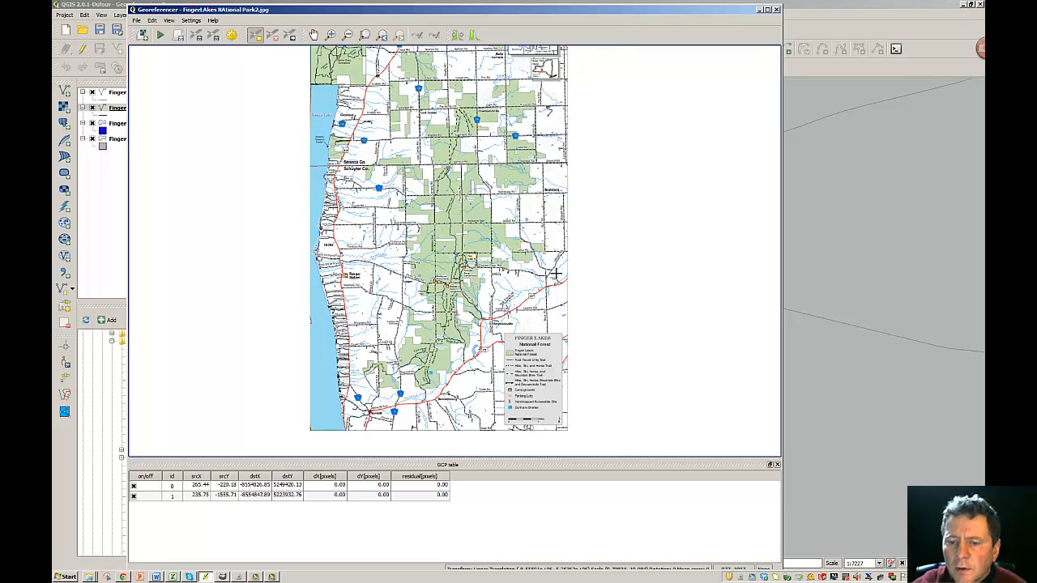
{"action": "scroll", "coordinate": [549, 276], "scroll_direction": "up", "scroll_amount": 2}
{"action": "scroll", "coordinate": [549, 276], "scroll_direction": "down", "scroll_amount": 2}
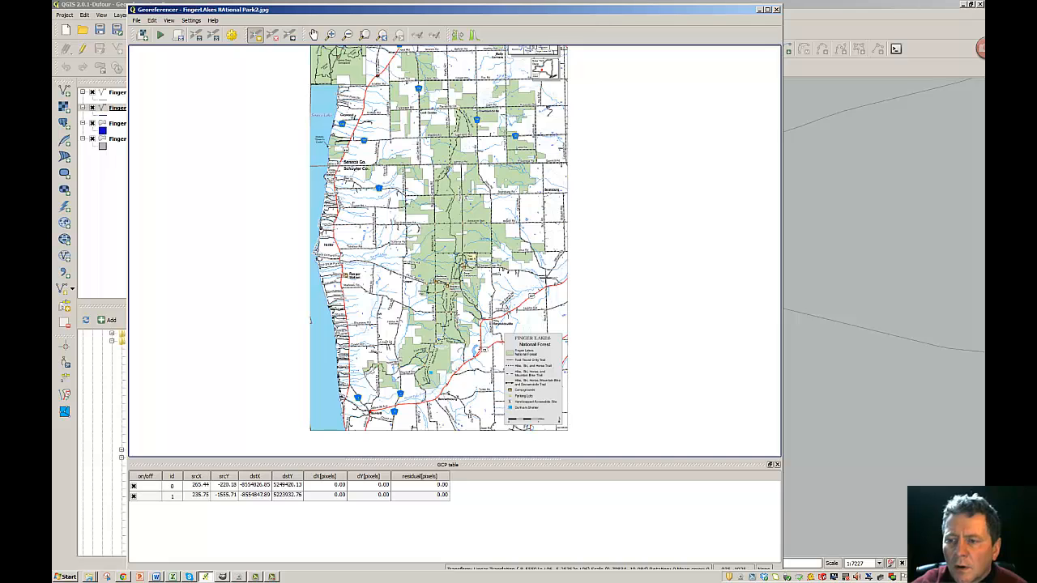
{"action": "left_click", "coordinate": [549, 277]}
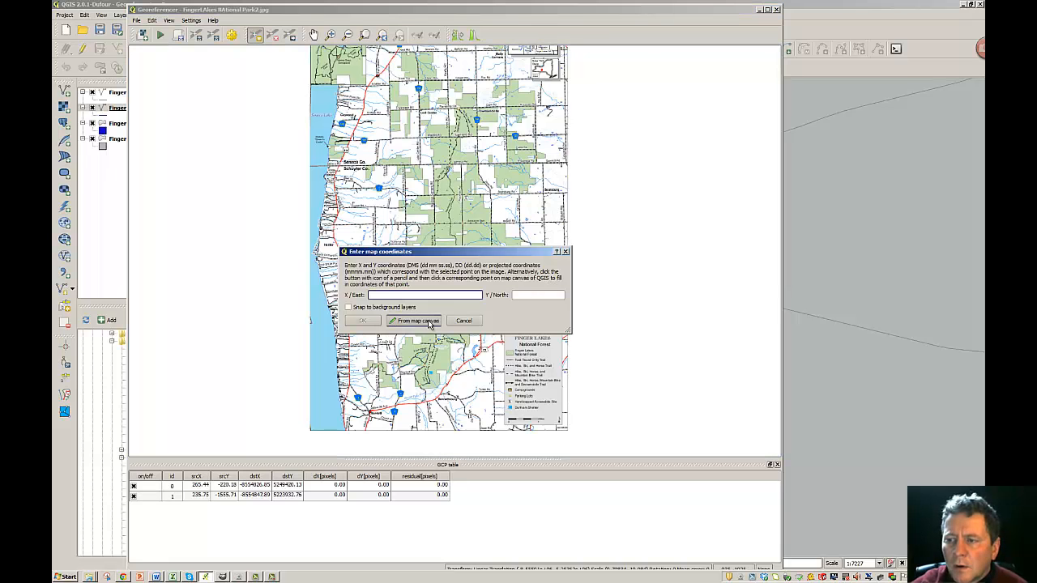
{"action": "scroll", "coordinate": [657, 381], "scroll_direction": "up", "scroll_amount": 3}
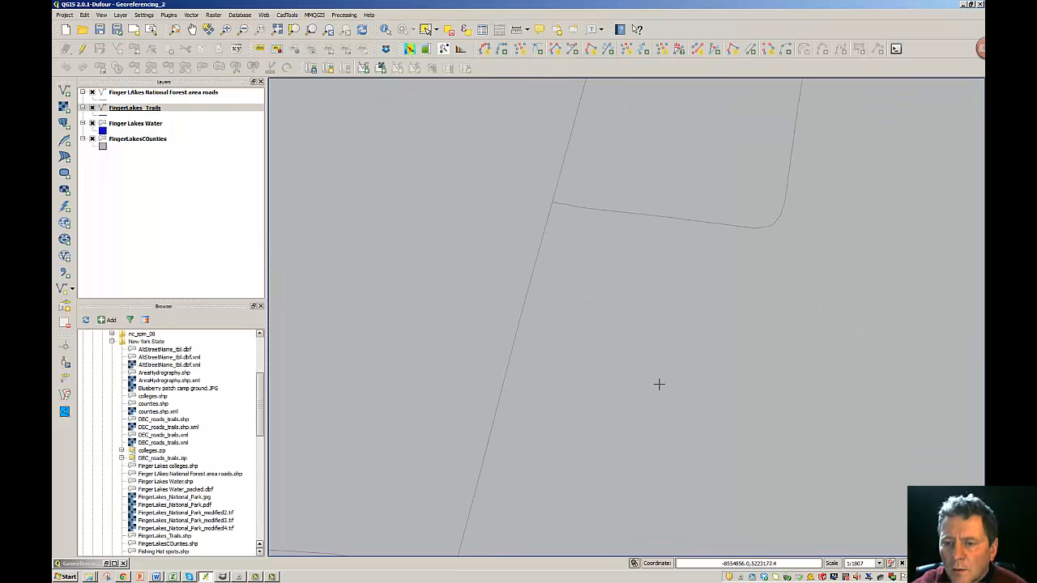
{"action": "scroll", "coordinate": [667, 372], "scroll_direction": "down", "scroll_amount": 4}
{"action": "scroll", "coordinate": [670, 367], "scroll_direction": "down", "scroll_amount": 1}
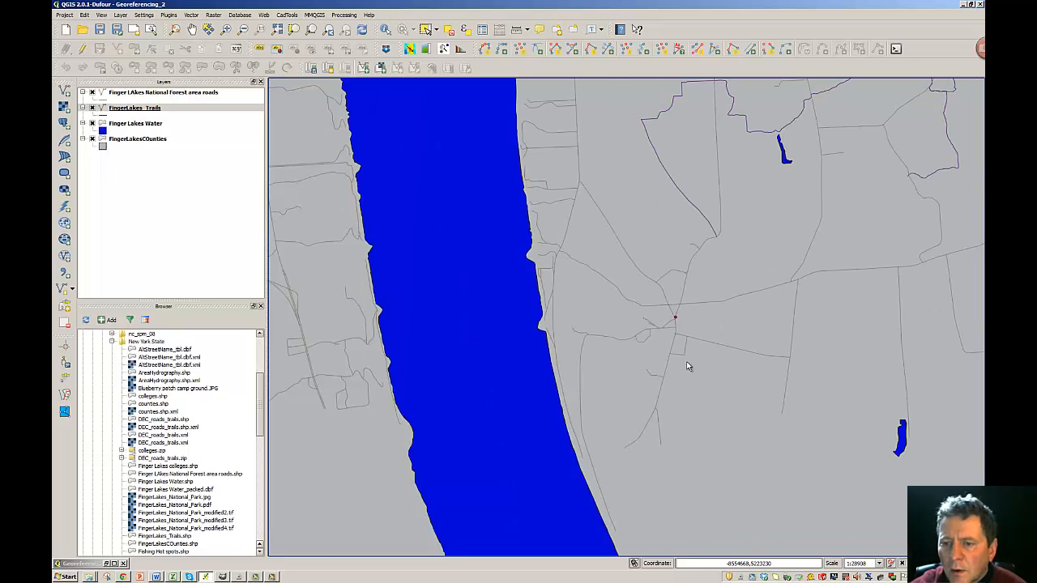
{"action": "scroll", "coordinate": [724, 321], "scroll_direction": "down", "scroll_amount": 2}
{"action": "left_click_drag", "start_coordinate": [768, 313], "coordinate": [410, 444]}
{"action": "scroll", "coordinate": [537, 309], "scroll_direction": "up", "scroll_amount": 3}
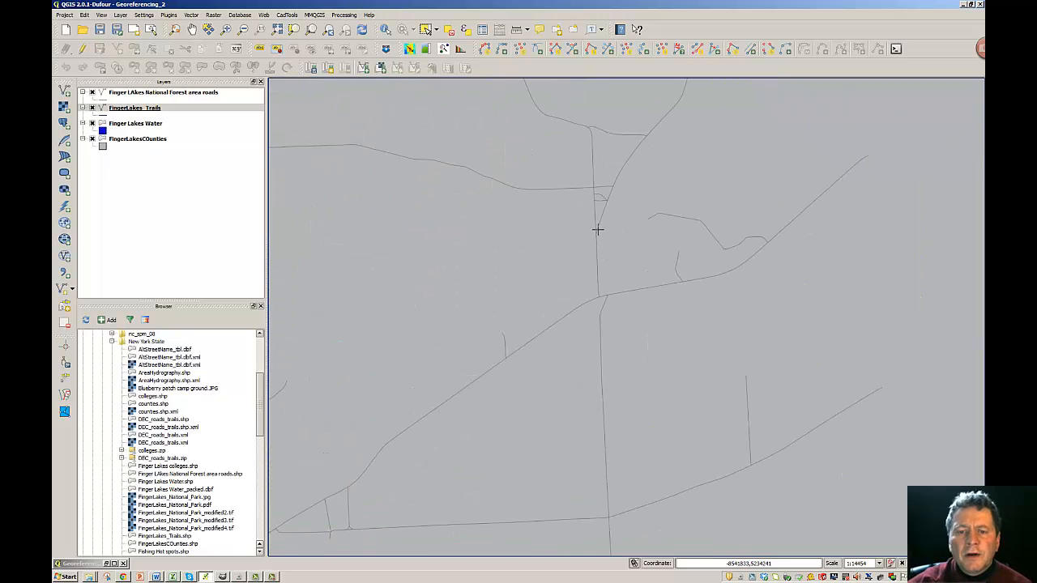
{"action": "left_click", "coordinate": [596, 232]}
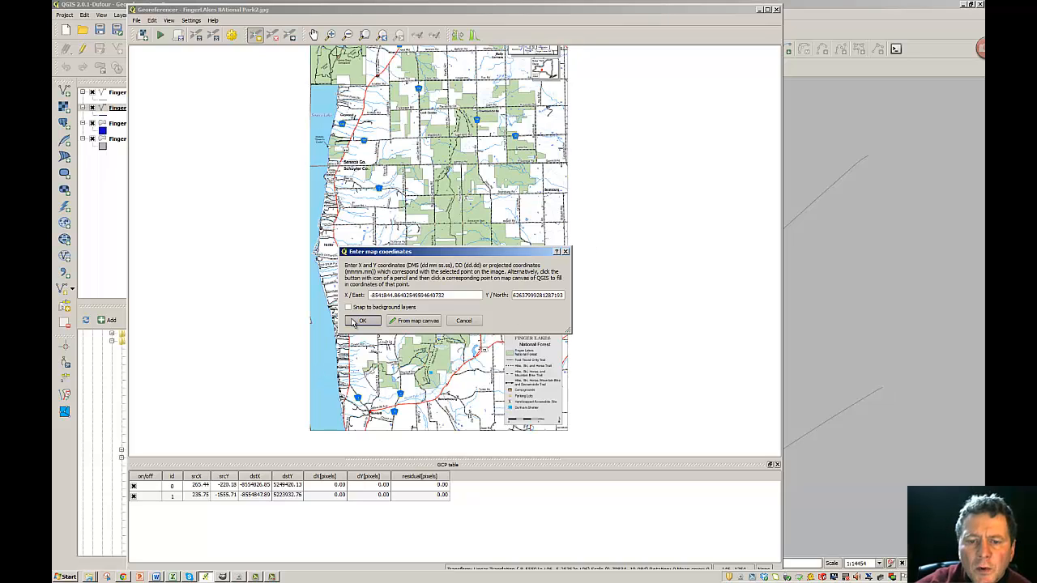
{"action": "left_click", "coordinate": [361, 321]}
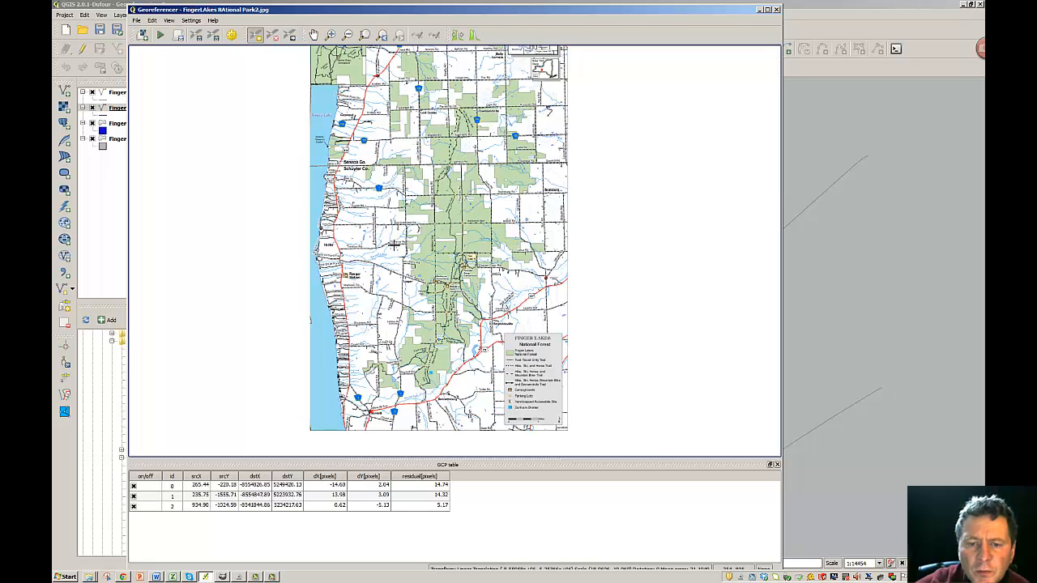
- Add a fourth control point at the tip of the headland on the lake's eastern shore, matched to the same shoreline point on the canvas
{"action": "left_click", "coordinate": [312, 252]}
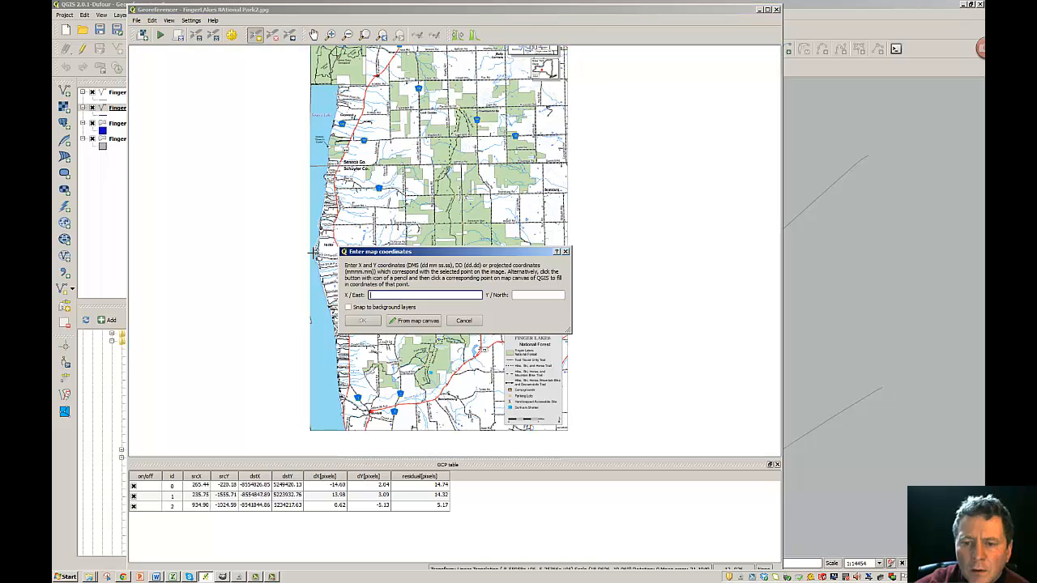
{"action": "left_click", "coordinate": [409, 322]}
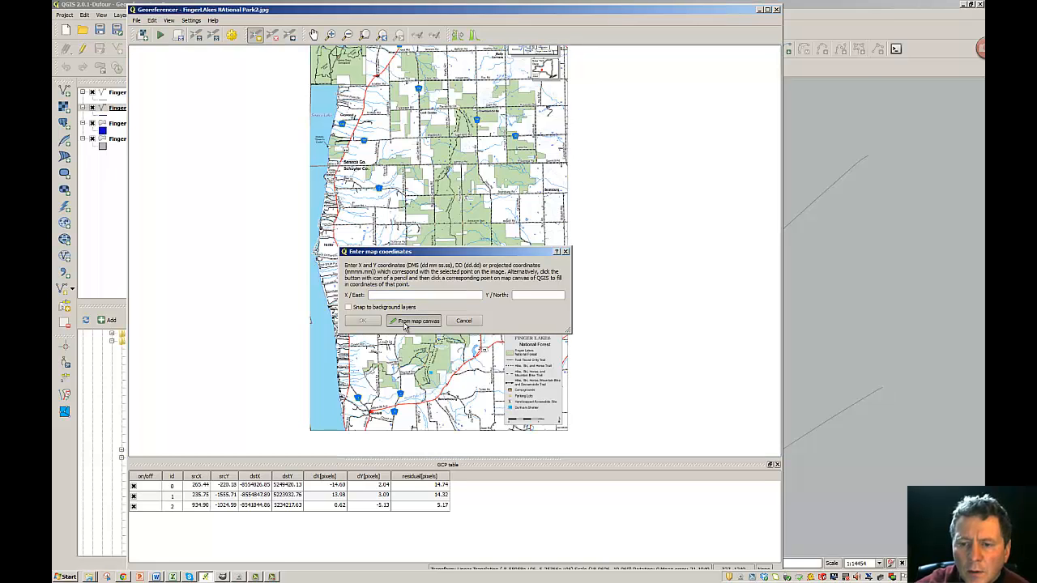
{"action": "scroll", "coordinate": [490, 257], "scroll_direction": "up", "scroll_amount": 2}
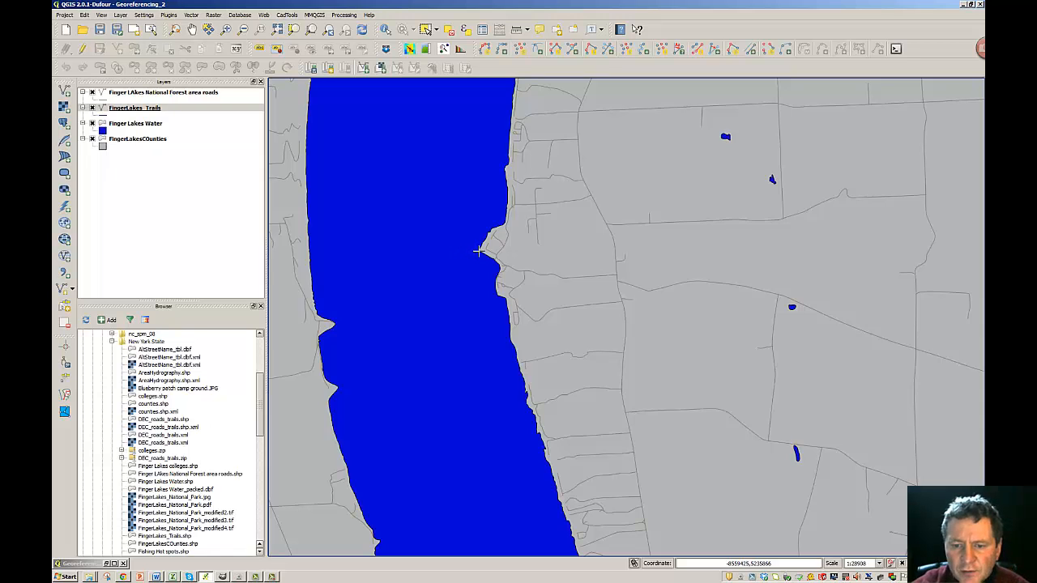
{"action": "left_click", "coordinate": [479, 251]}
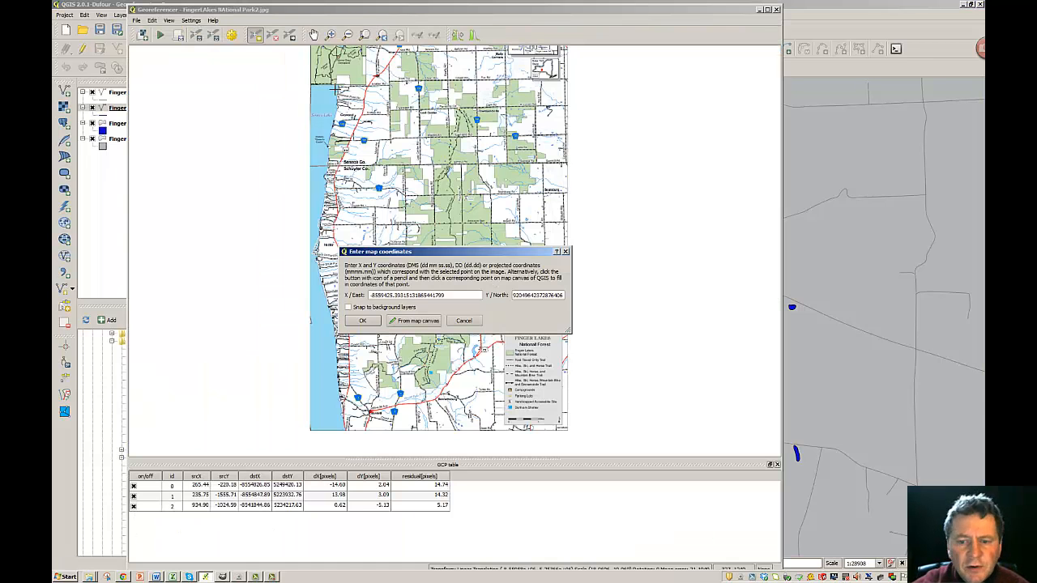
{"action": "left_click", "coordinate": [363, 320]}
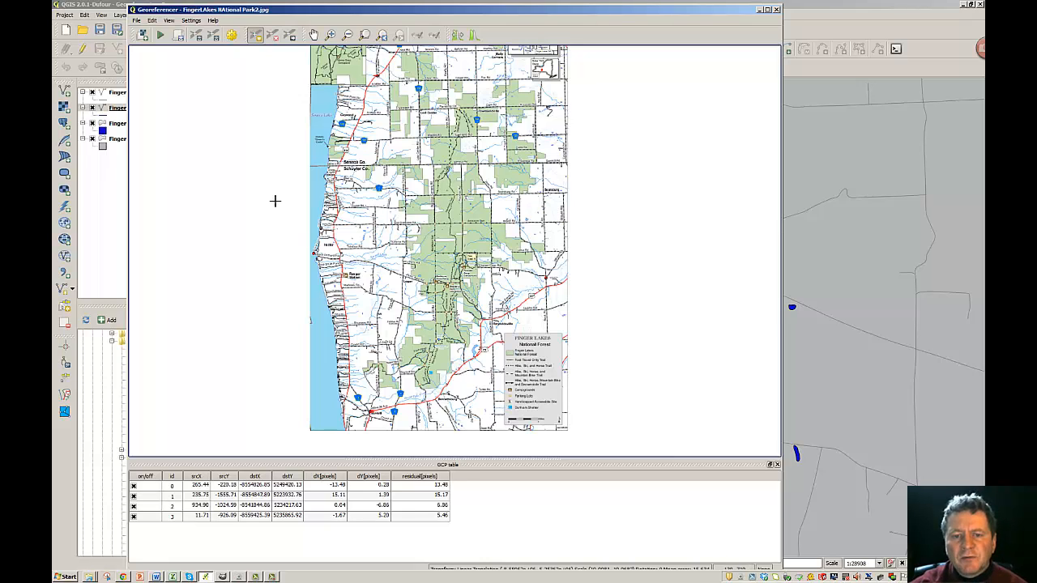
- Open the transformation settings, review the available transformation types, and keep Linear
{"action": "left_click", "coordinate": [233, 36]}
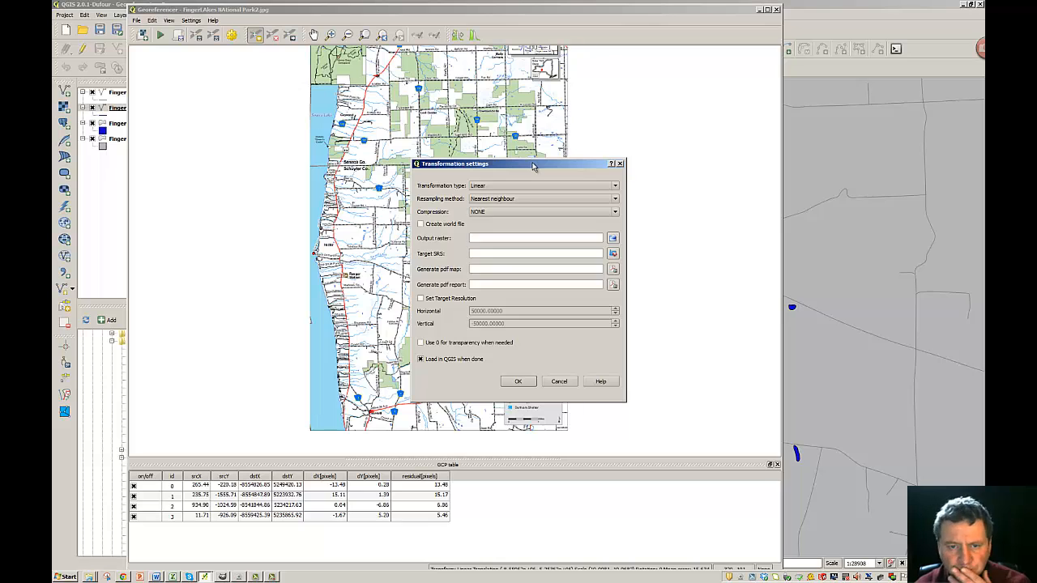
{"action": "left_click_drag", "start_coordinate": [532, 166], "coordinate": [320, 131]}
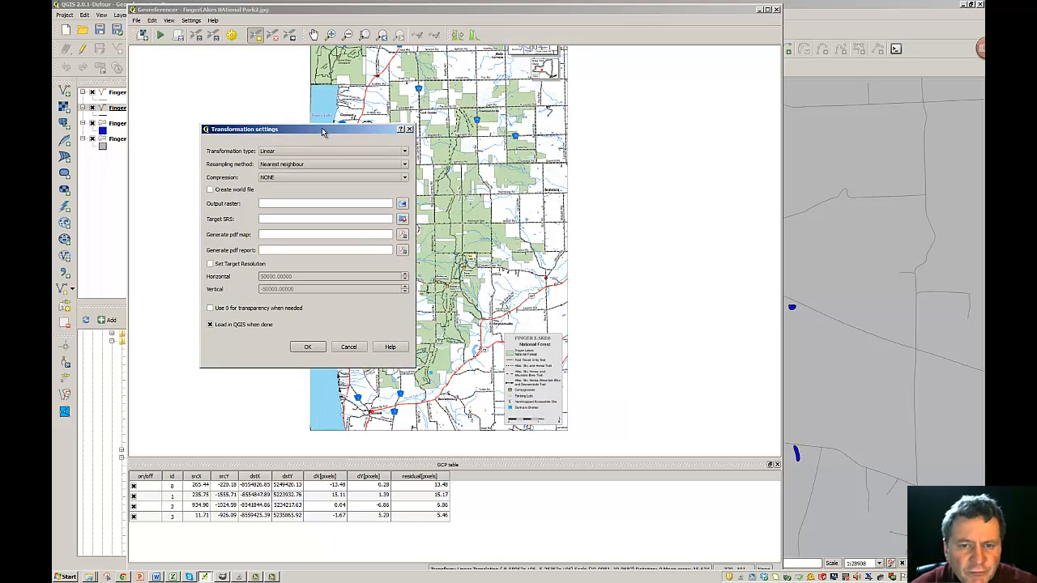
{"action": "left_click", "coordinate": [404, 151]}
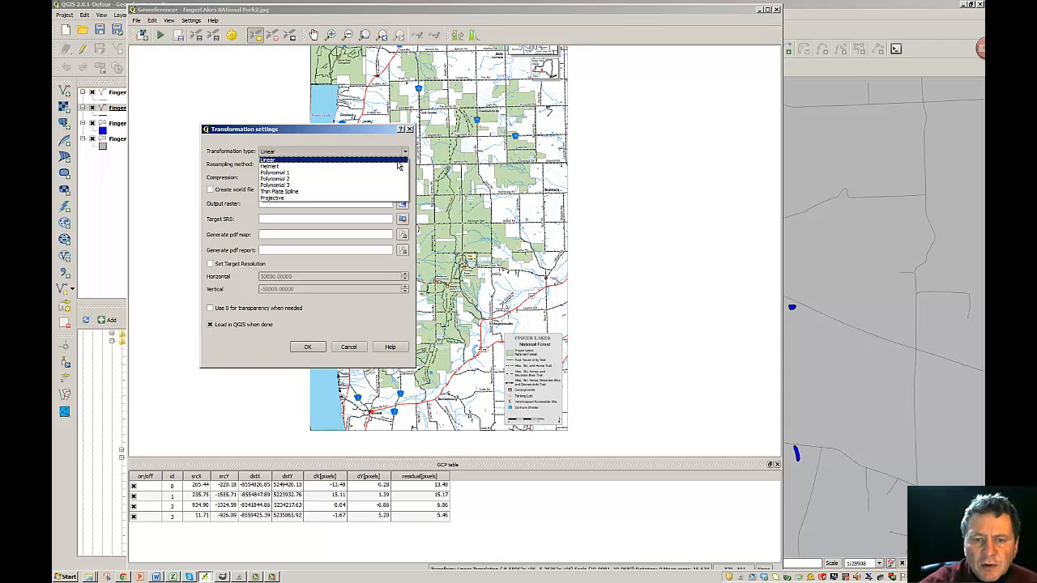
{"action": "left_click", "coordinate": [371, 322]}
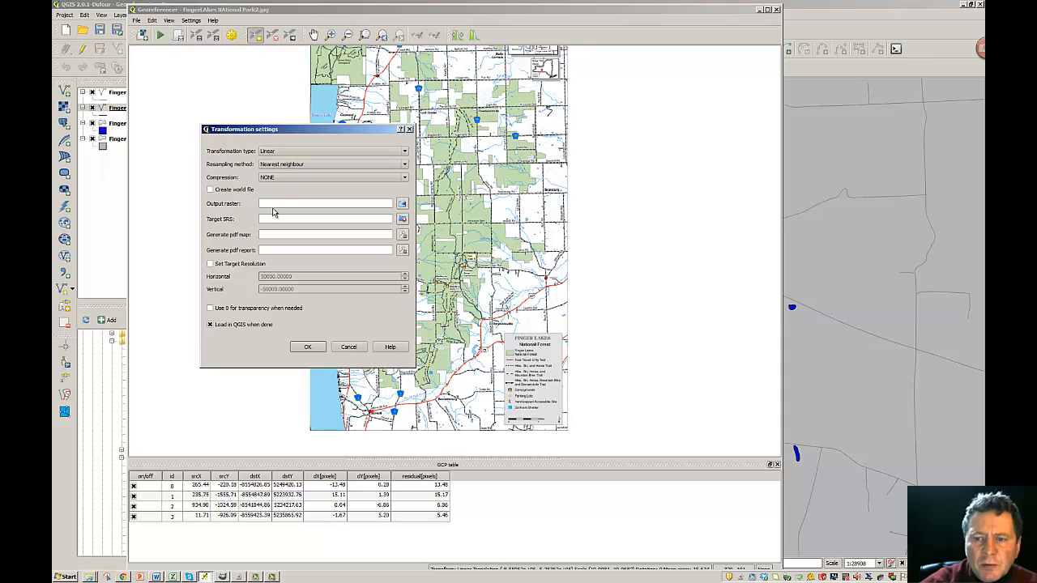
- Set the output raster to FingerLakes_National_Park_modified5.tif in the New York State folder and accept the transformation settings
{"action": "left_click", "coordinate": [285, 204]}
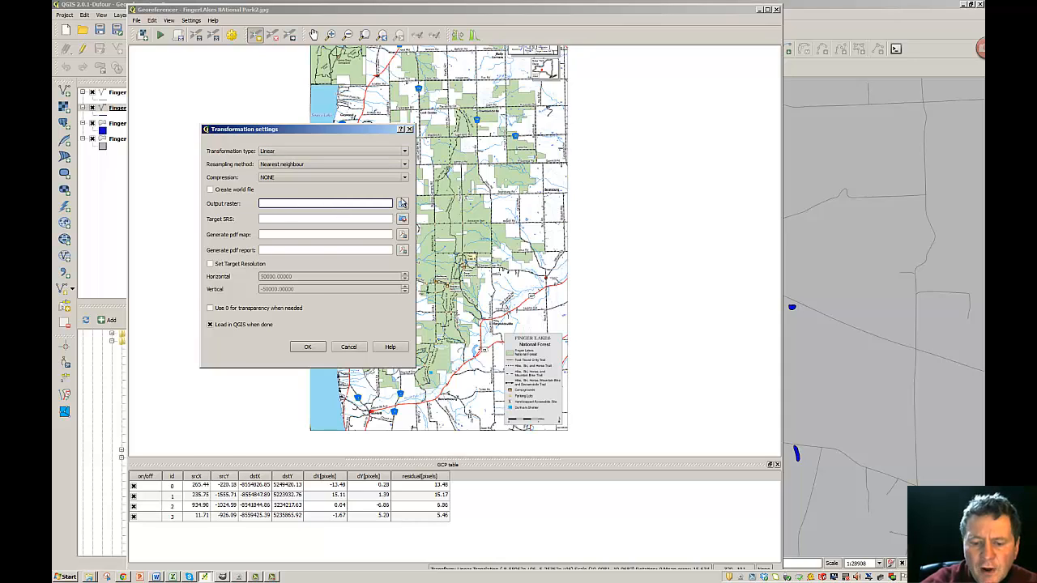
{"action": "left_click", "coordinate": [402, 205]}
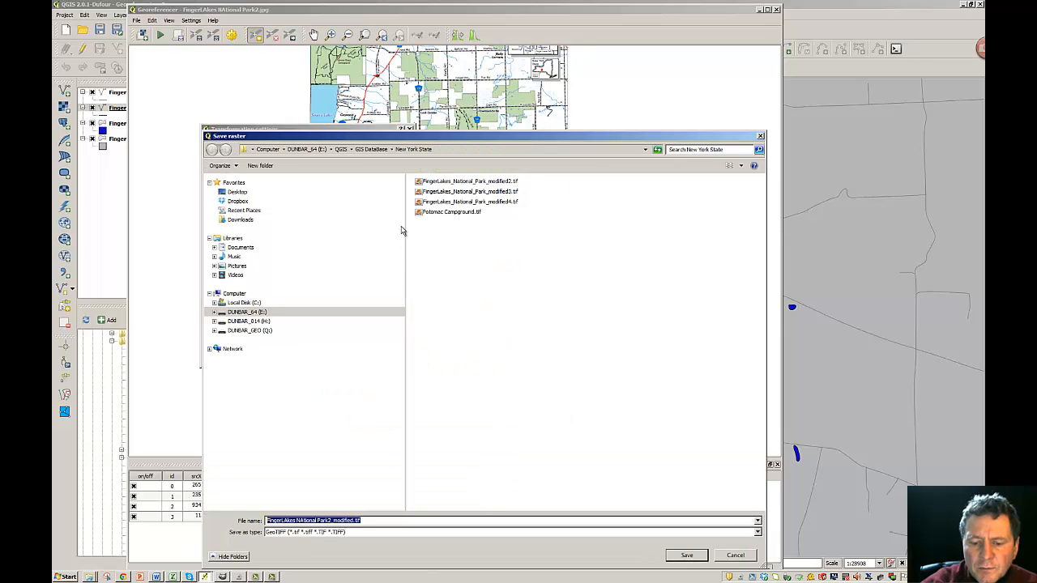
{"action": "left_click", "coordinate": [466, 202]}
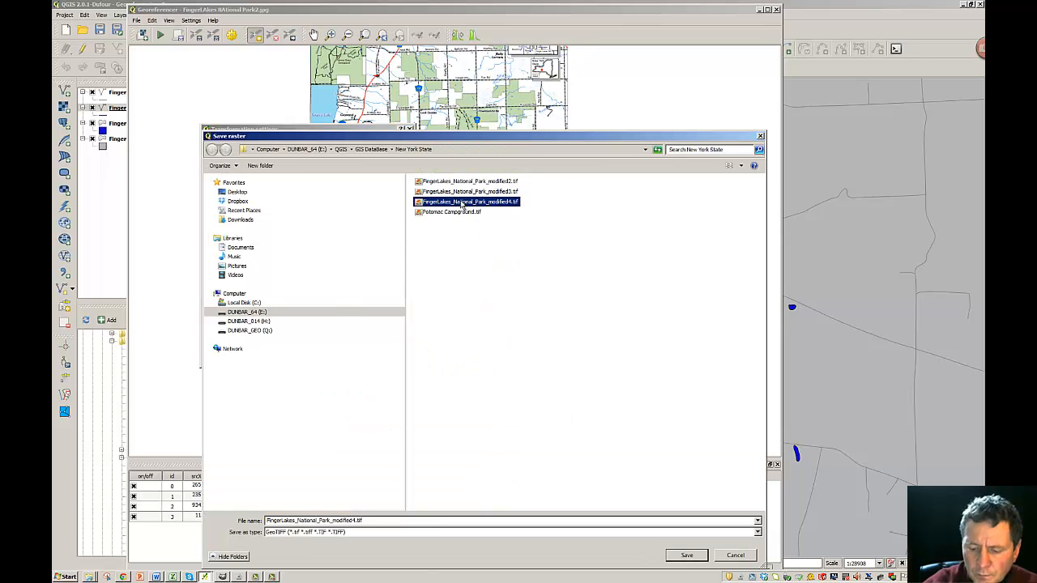
{"action": "key", "text": "BackSpace"}
{"action": "type", "text": "5"}
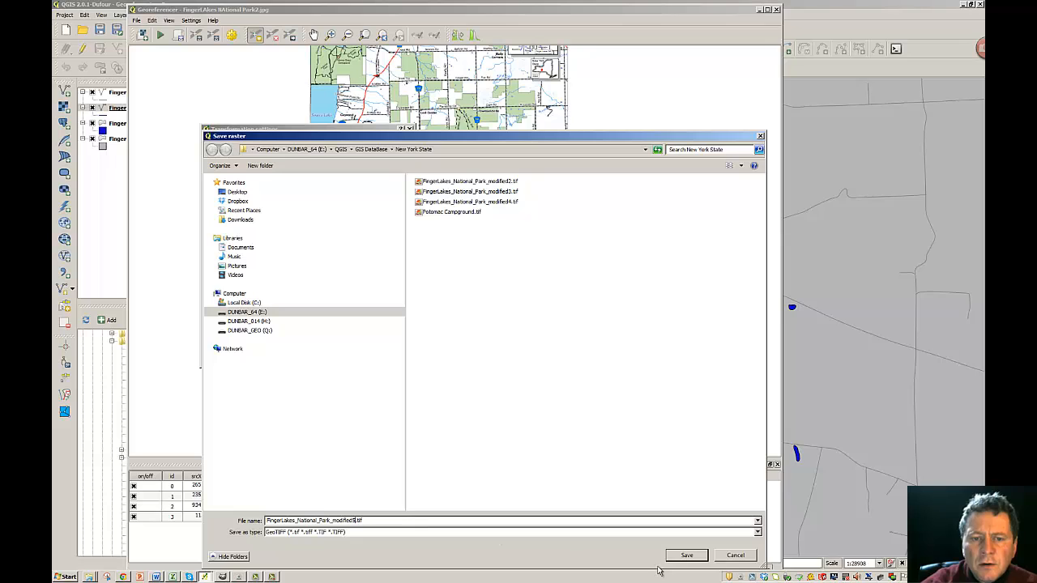
{"action": "left_click", "coordinate": [685, 556]}
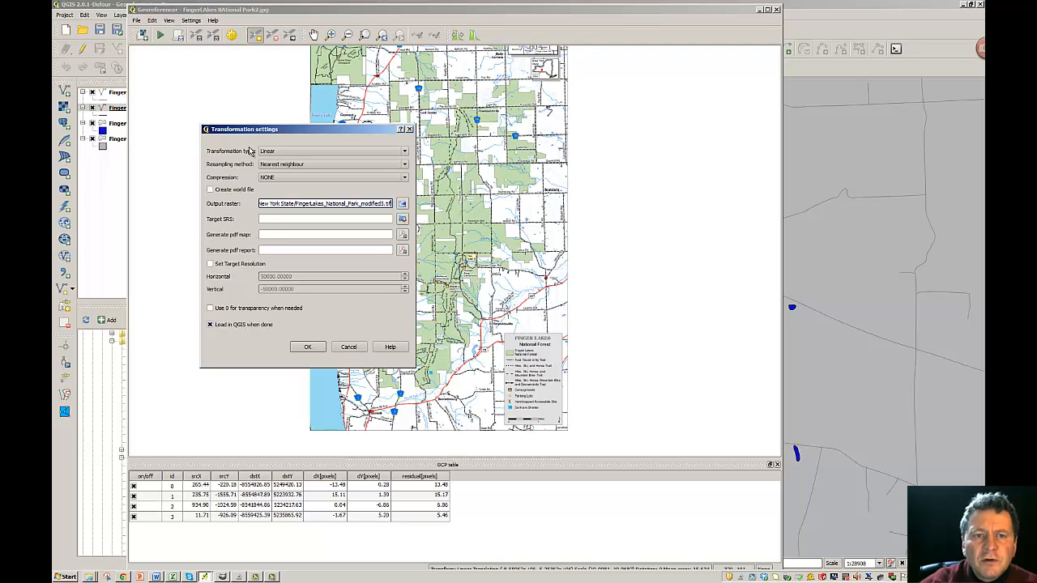
{"action": "left_click", "coordinate": [308, 347]}
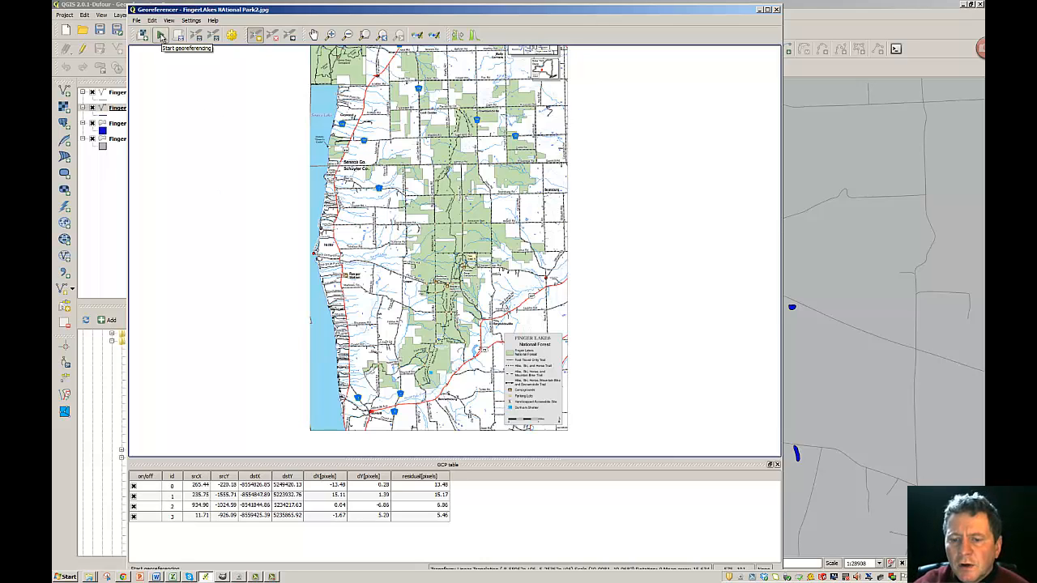
- Run the georeferencing and assign WGS 84 / Pseudo Mercator (EPSG:3857) as the new layer's coordinate reference system
{"action": "left_click", "coordinate": [161, 37]}
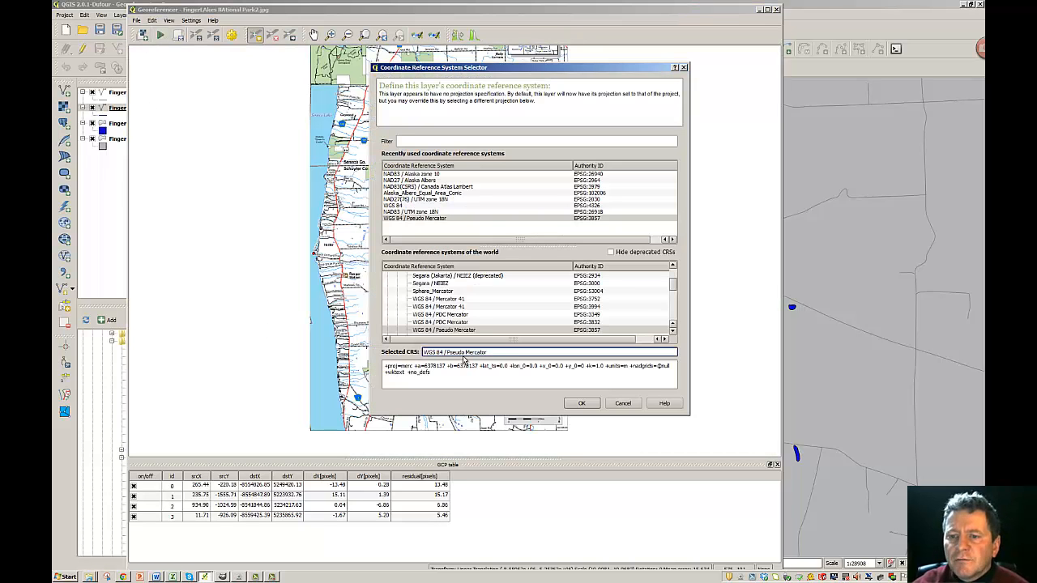
{"action": "left_click", "coordinate": [581, 403]}
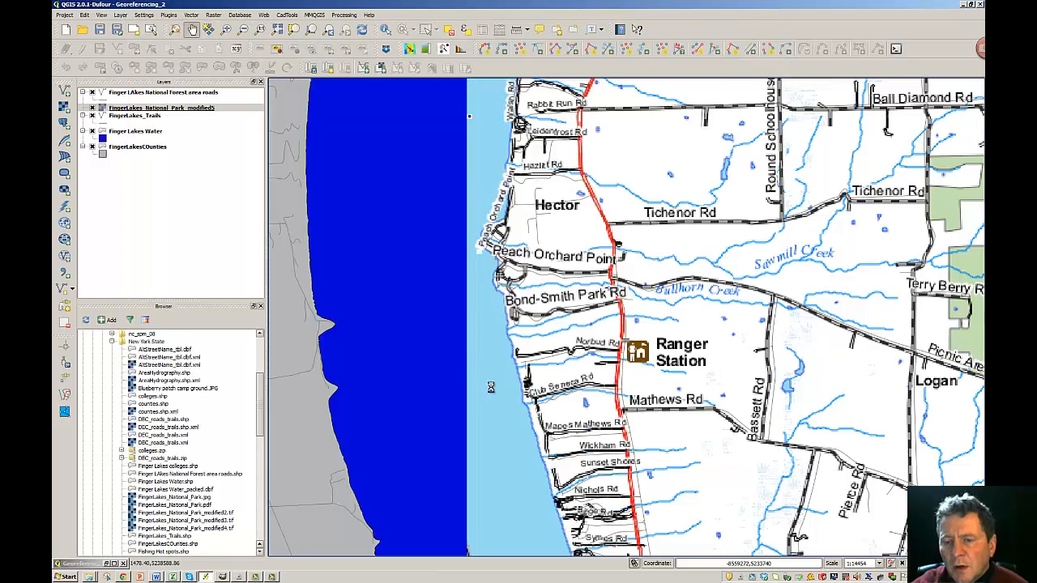
- Examine how the georeferenced park map lines up with the road and water layers on the map canvas
{"action": "scroll", "coordinate": [491, 389], "scroll_direction": "up", "scroll_amount": 3}
{"action": "scroll", "coordinate": [491, 376], "scroll_direction": "down", "scroll_amount": 1}
{"action": "scroll", "coordinate": [510, 368], "scroll_direction": "down", "scroll_amount": 4}
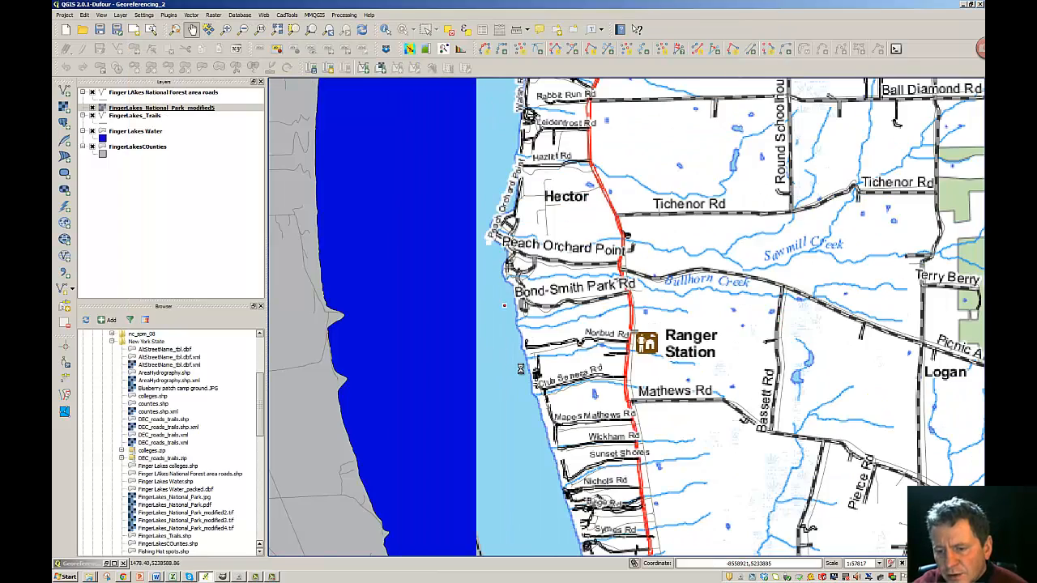